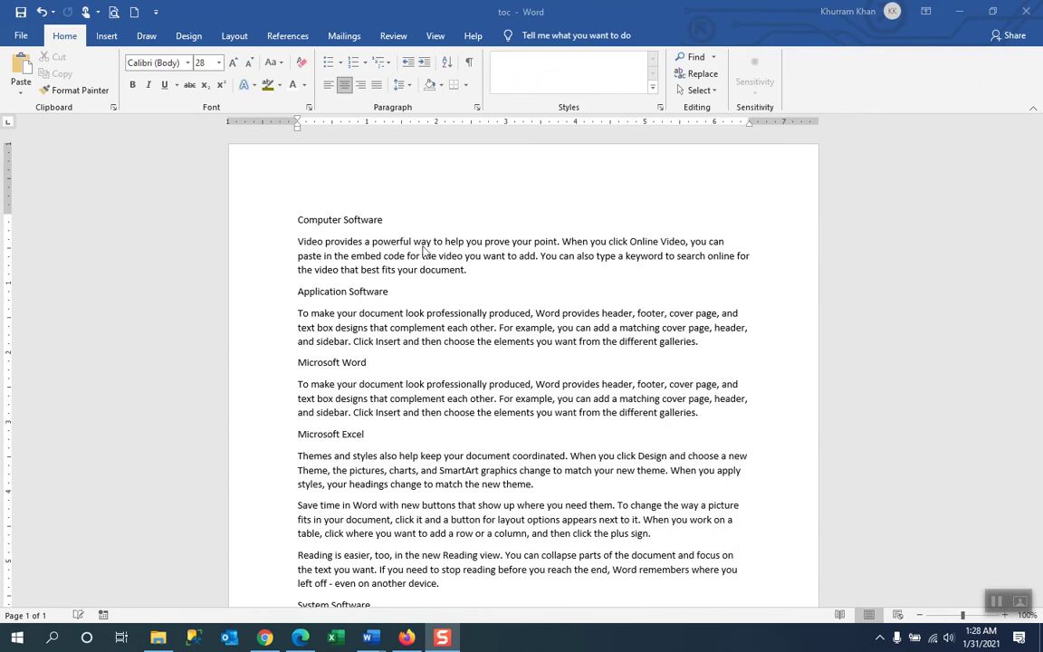
Place the cursor before the Computer Software heading and switch the document to Outline view.
scroll(409, 330, down, 5)
scroll(409, 326, up, 5)
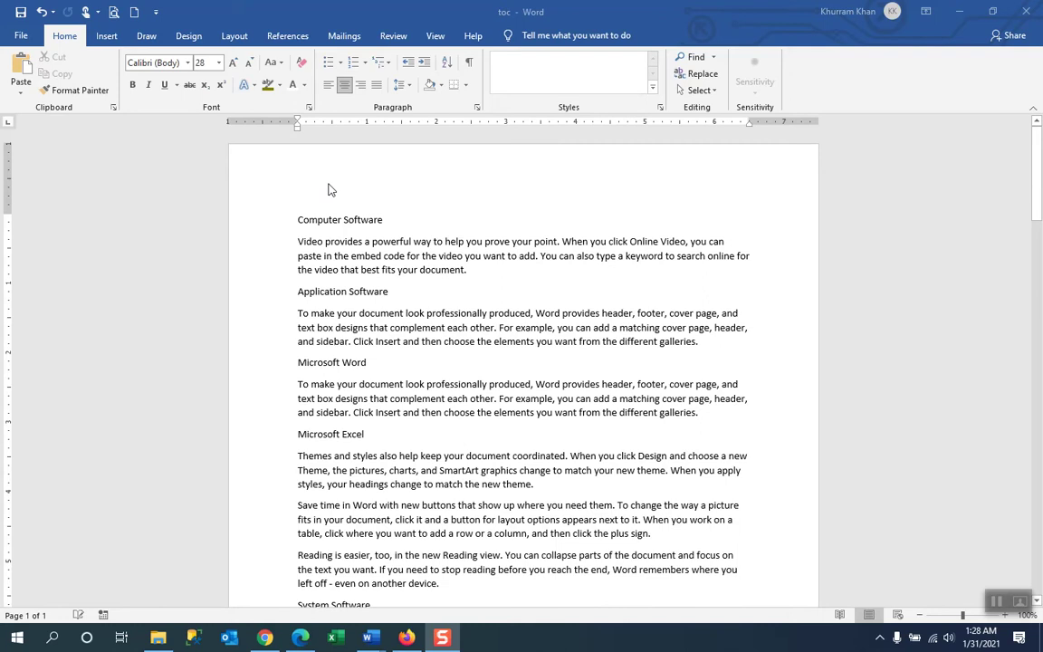
click(301, 228)
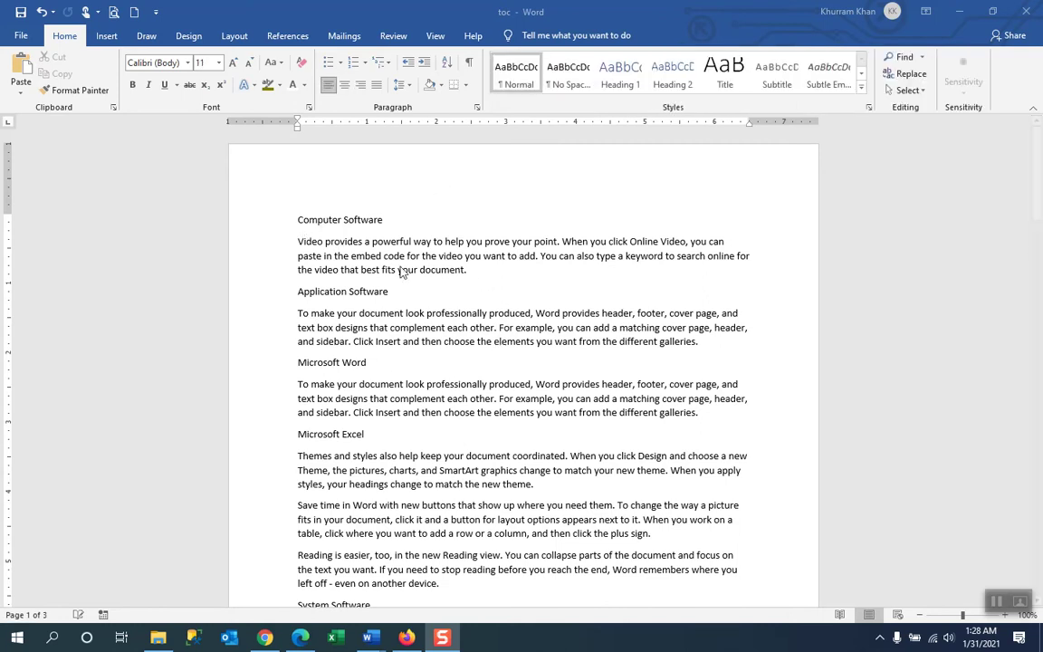
click(299, 220)
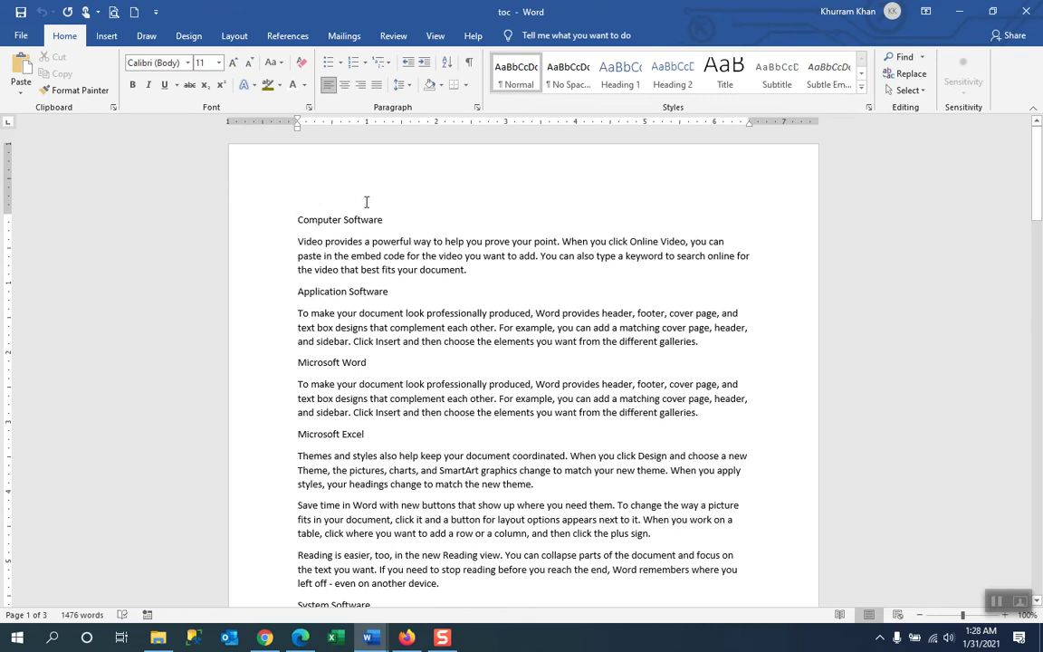
click(436, 36)
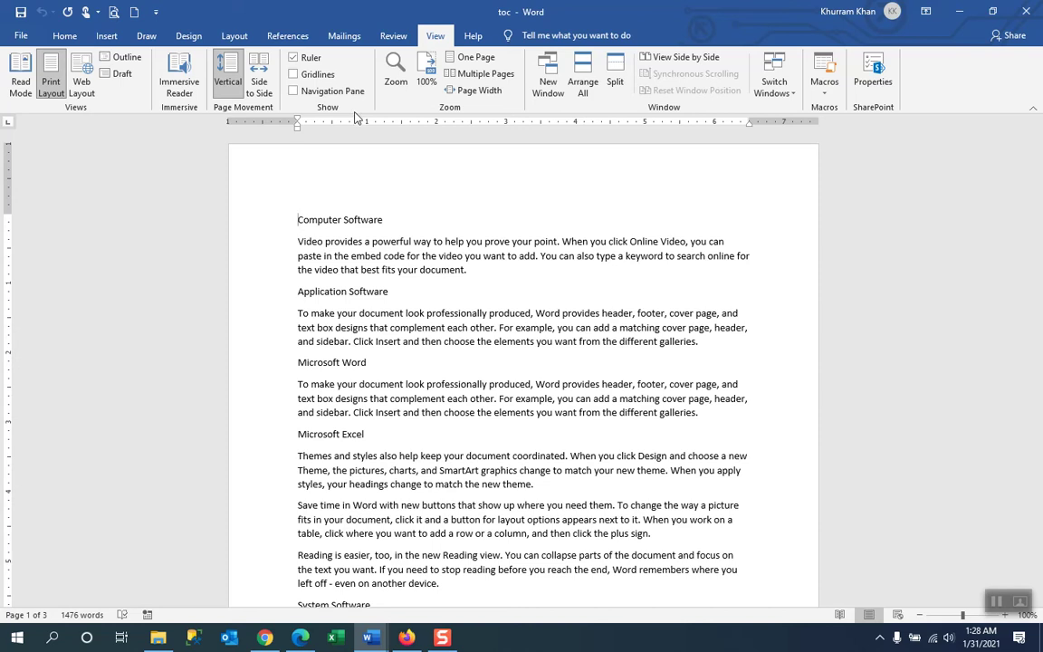
click(124, 57)
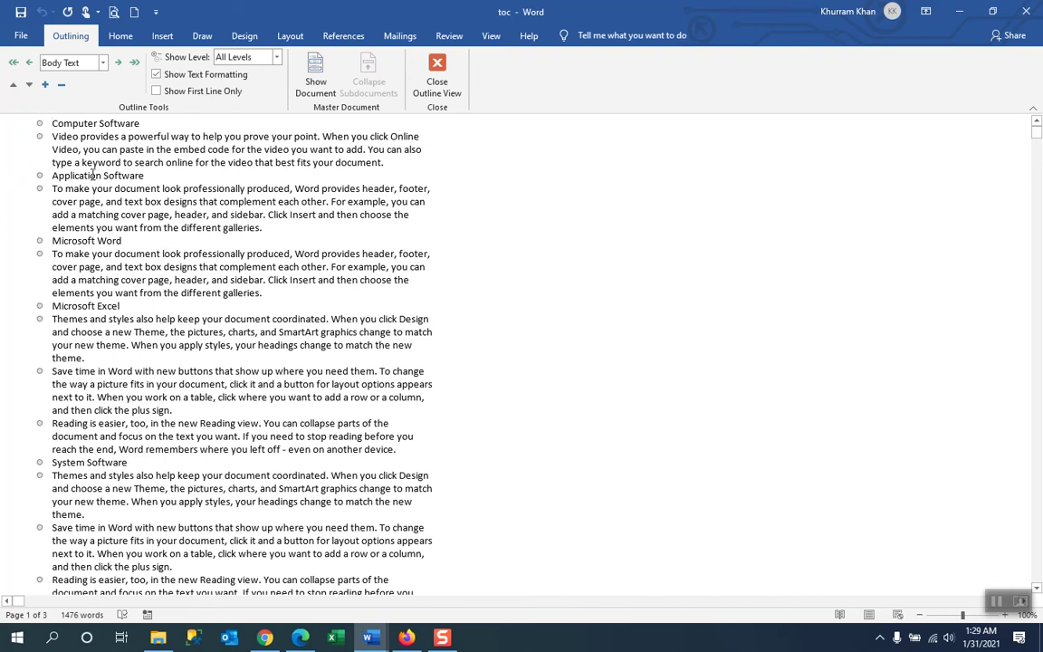
Assign outline Level 1 to the Computer Software and Application Software headings.
triple_click(89, 122)
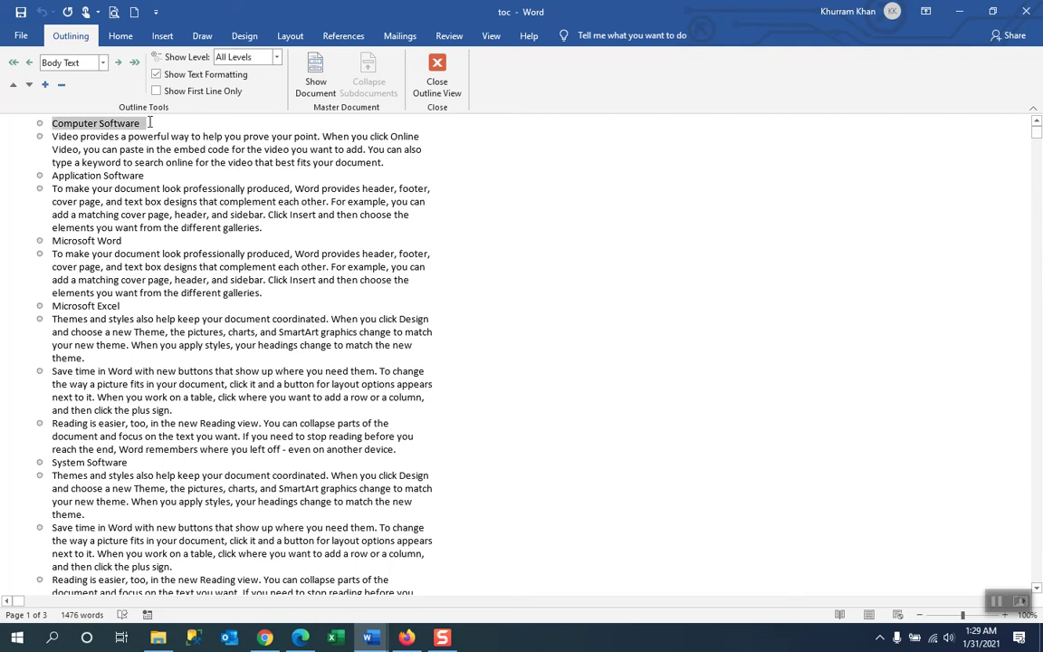
click(102, 63)
click(75, 81)
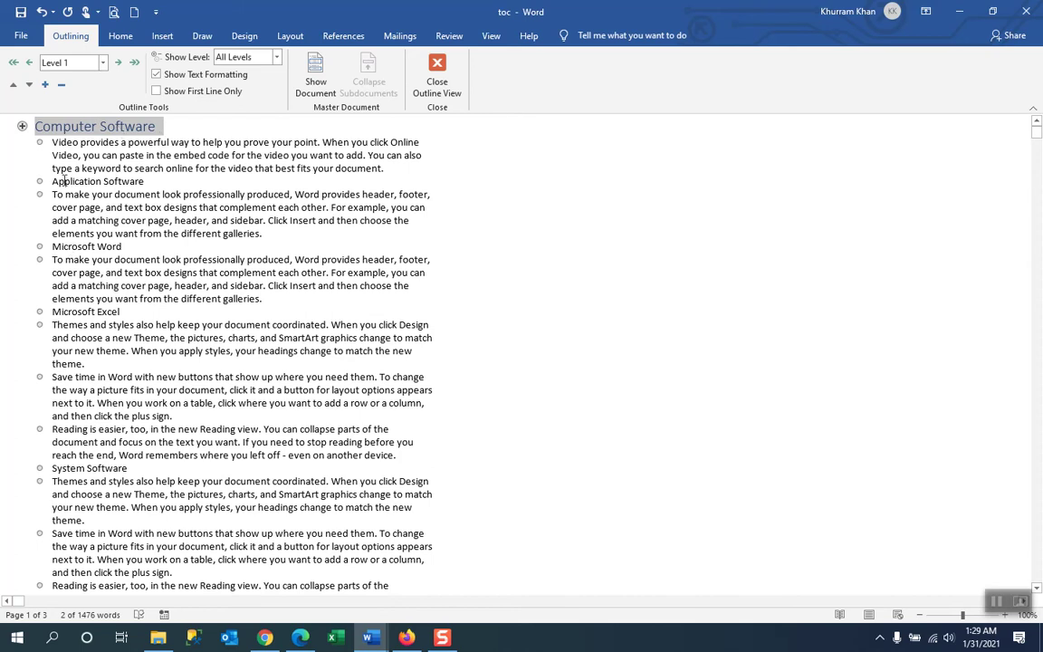
drag(54, 180, 140, 181)
click(93, 61)
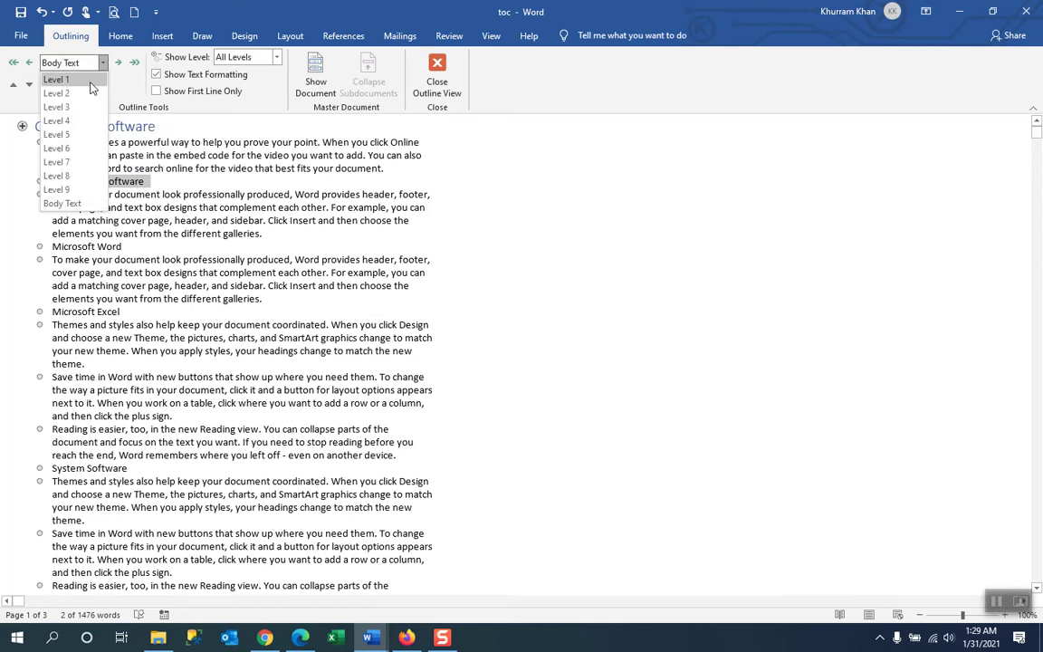
click(84, 80)
Assign outline Level 2 to the Microsoft Word and Microsoft Excel headings under Application Software.
drag(130, 255, 51, 254)
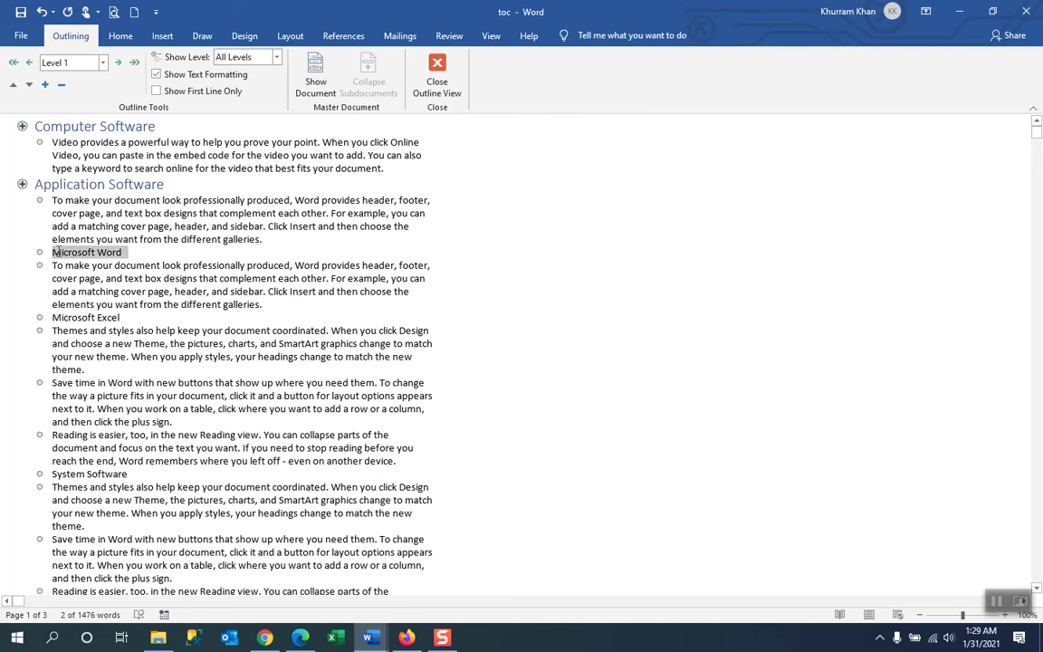
click(103, 63)
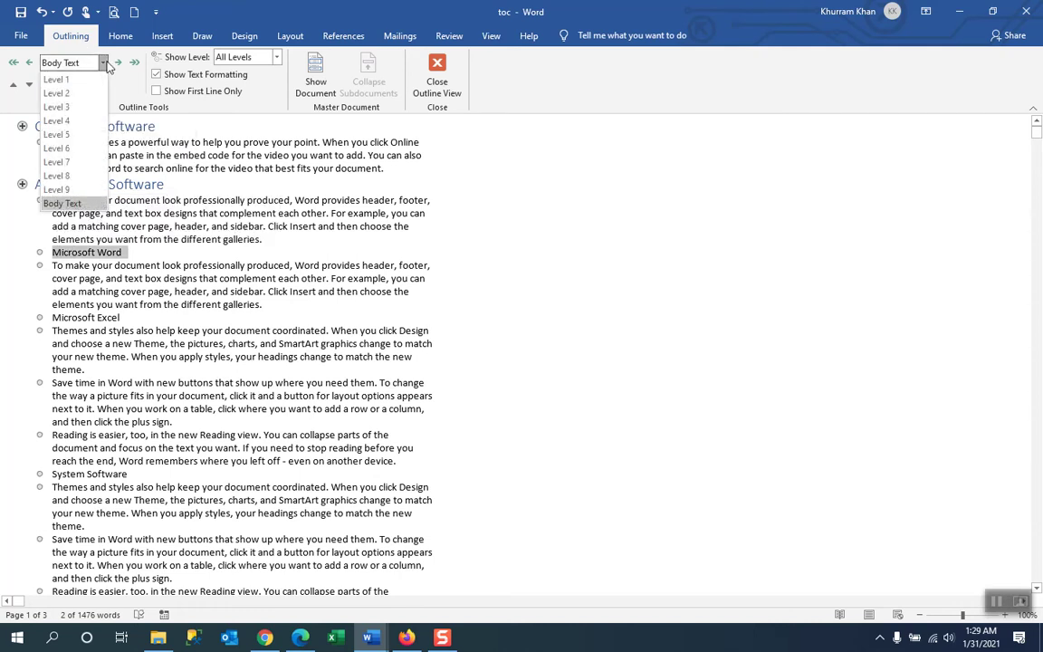
click(76, 96)
drag(168, 319, 86, 320)
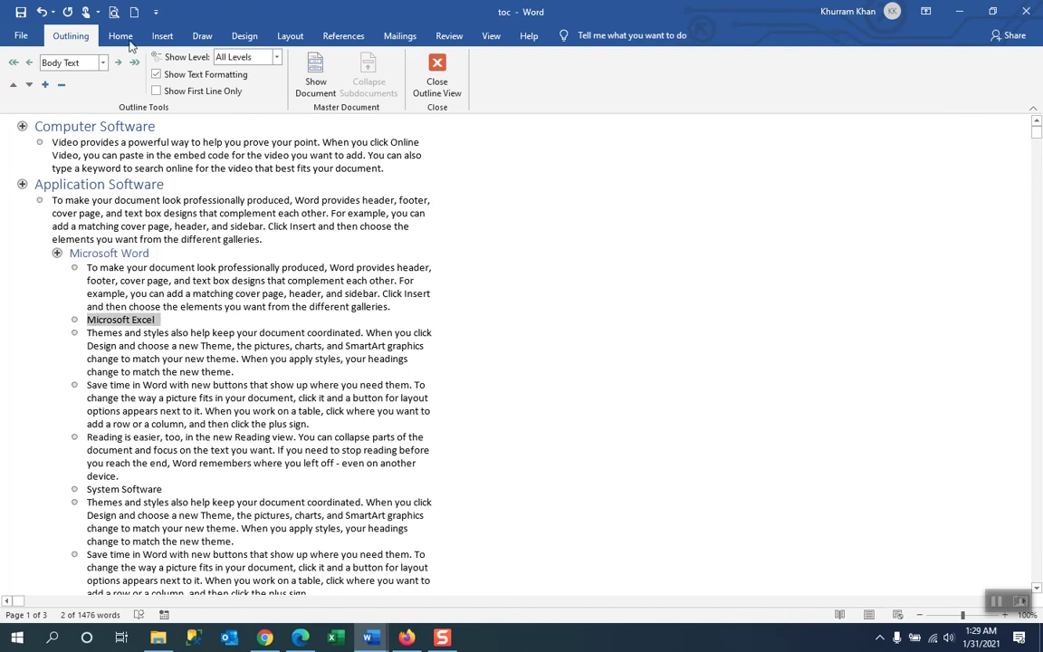
click(103, 62)
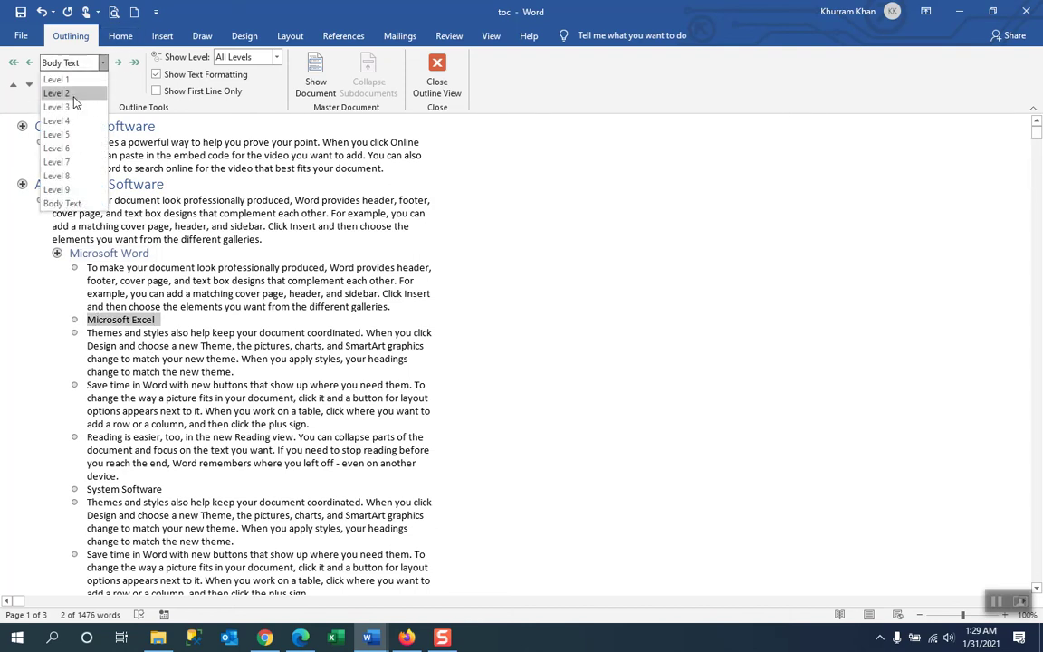
click(74, 95)
Assign outline Level 1 to the System Software heading below the Microsoft Excel section.
scroll(129, 348, down, 3)
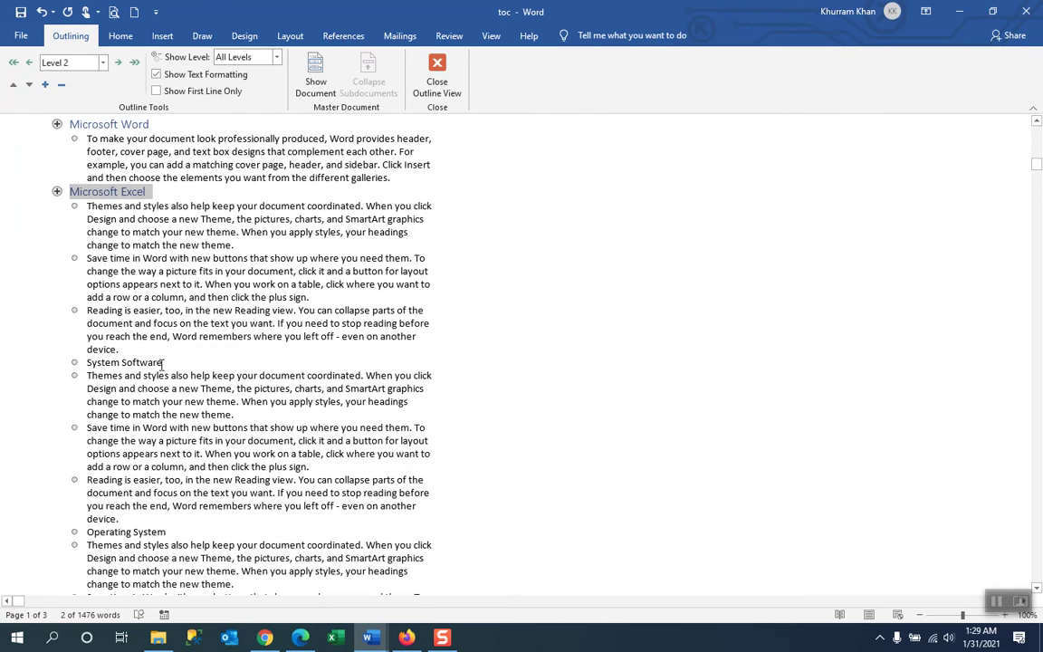
drag(162, 363, 100, 369)
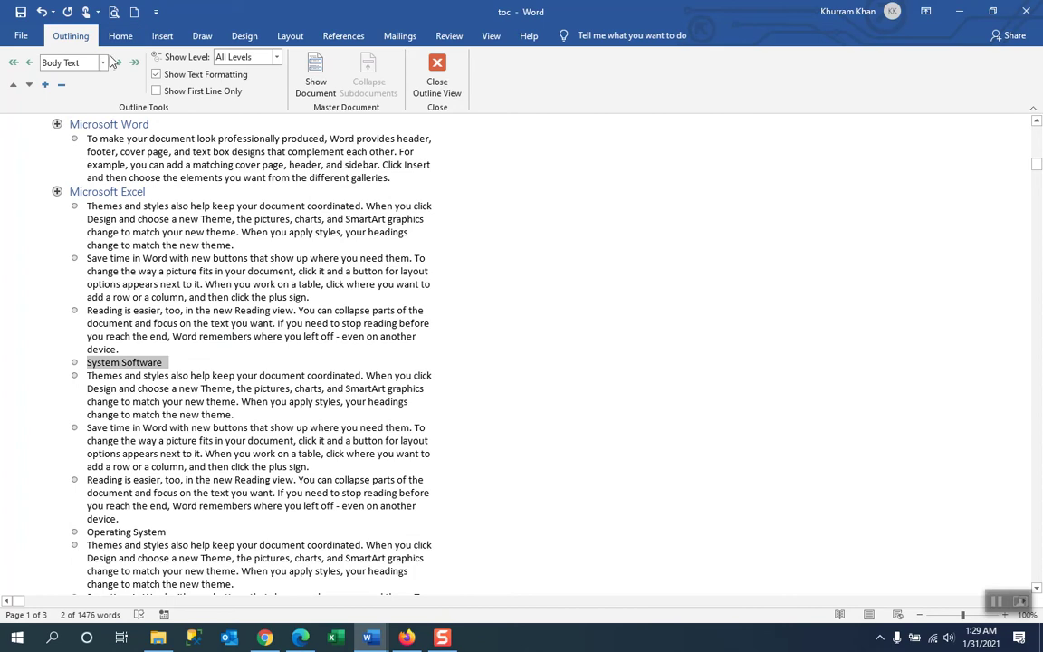
click(103, 64)
click(75, 70)
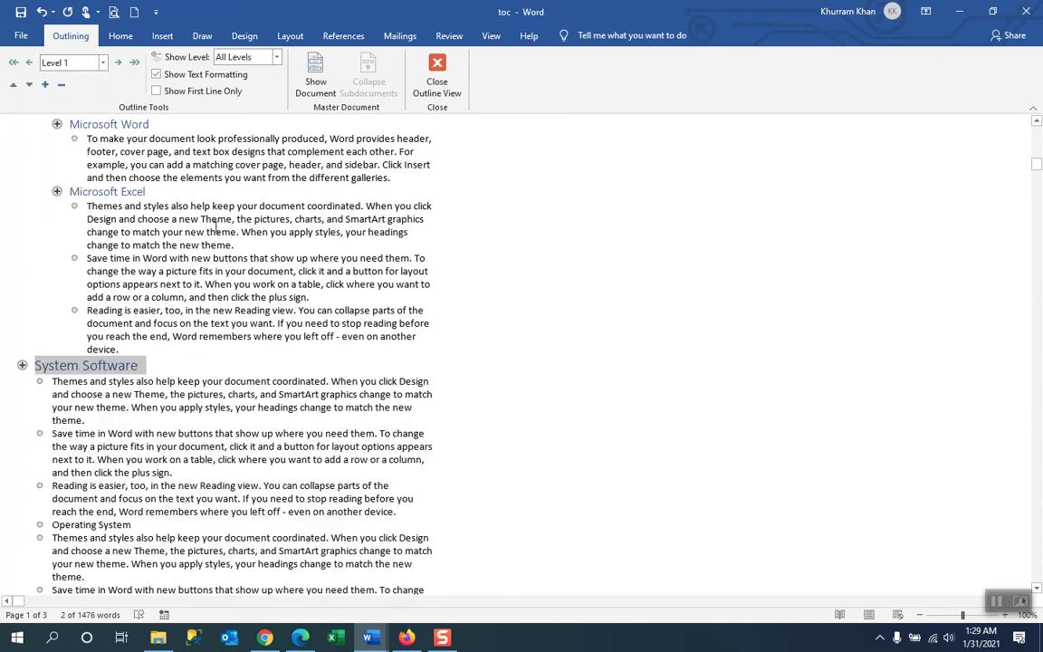
Assign outline Level 2 to the Operating System heading under System Software.
scroll(215, 225, down, 4)
scroll(215, 226, down, 2)
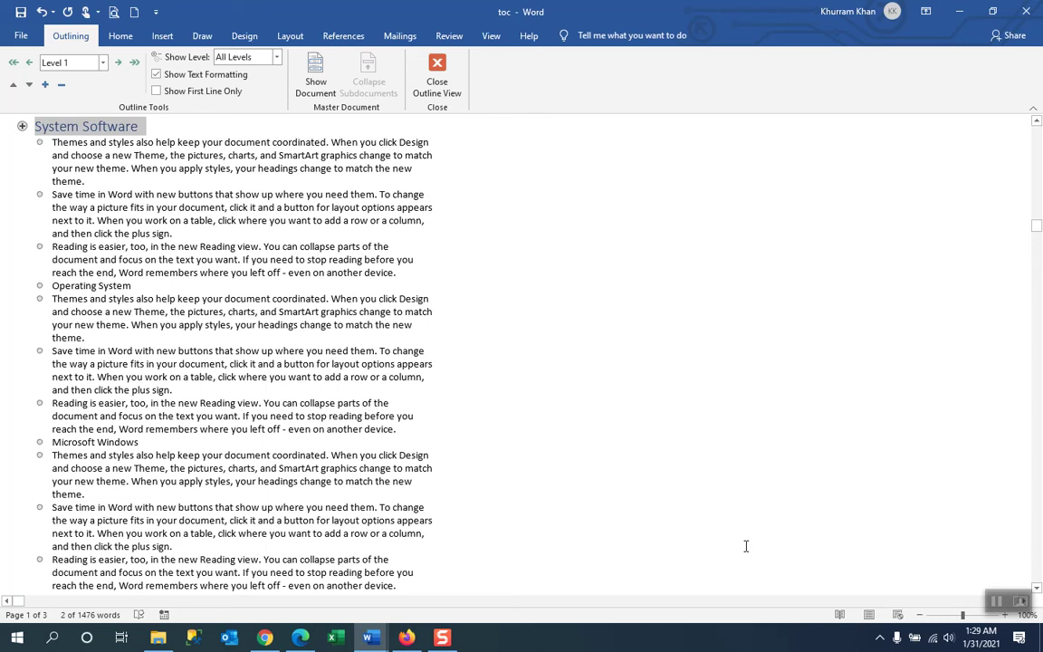
click(886, 543)
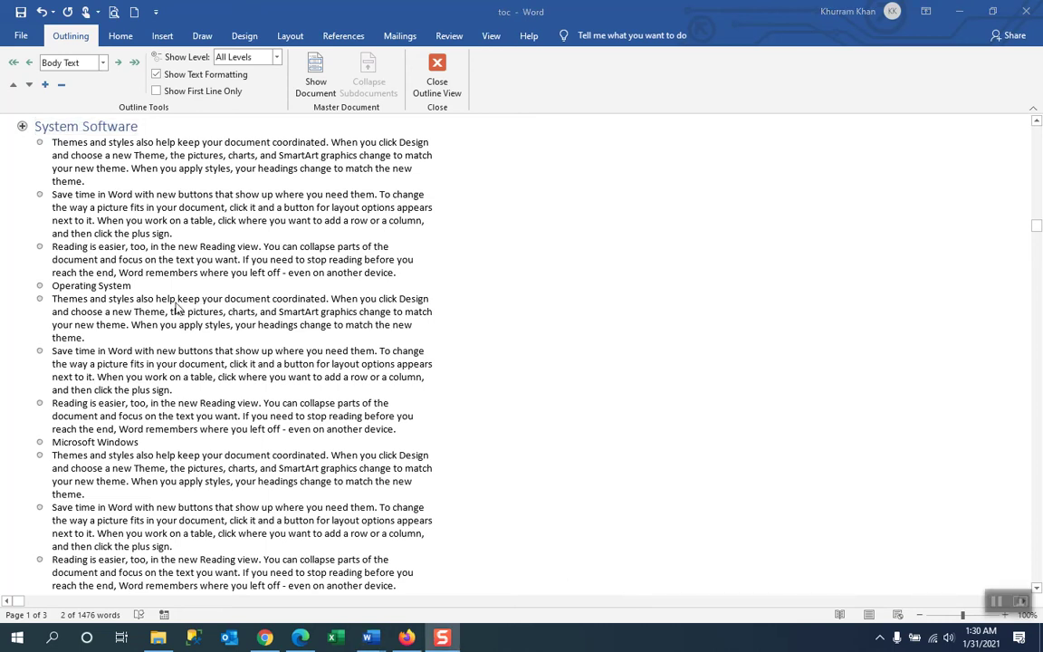
triple_click(62, 288)
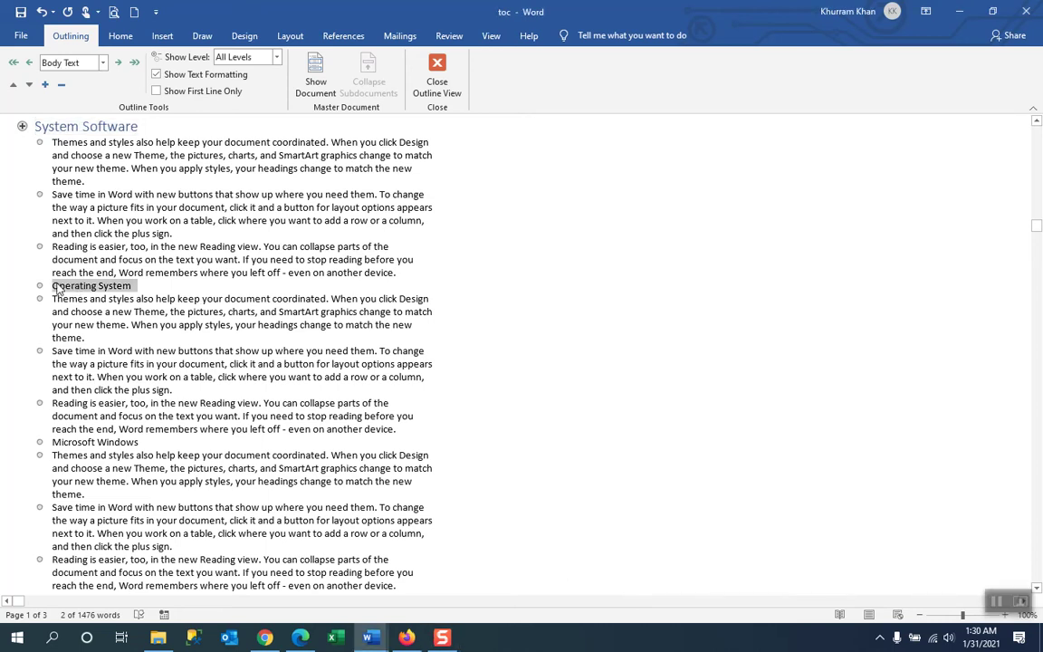
click(95, 61)
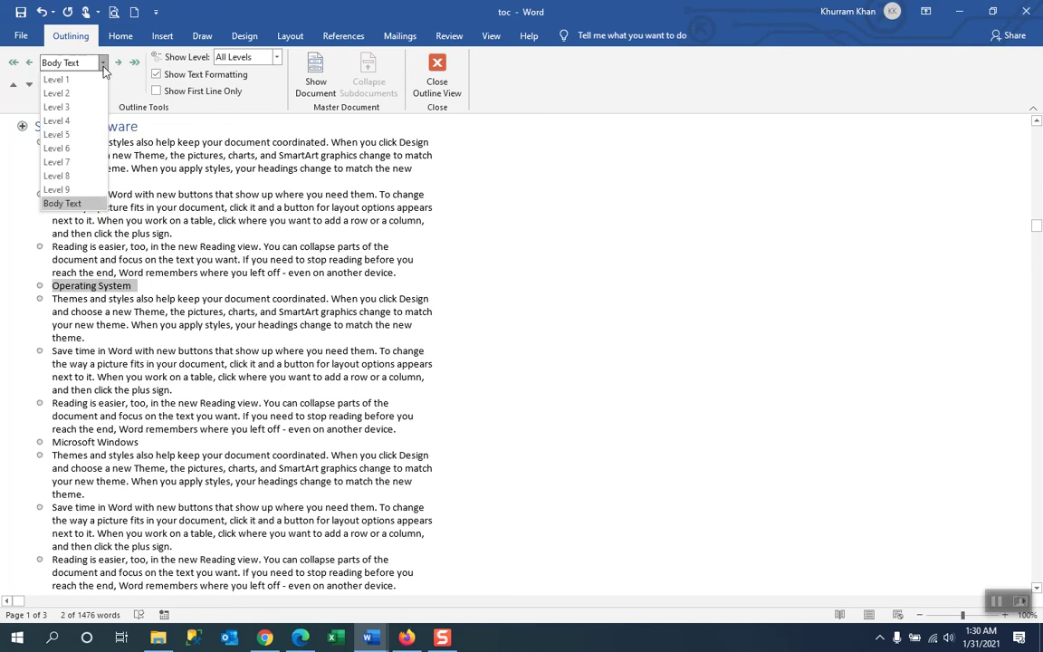
click(56, 93)
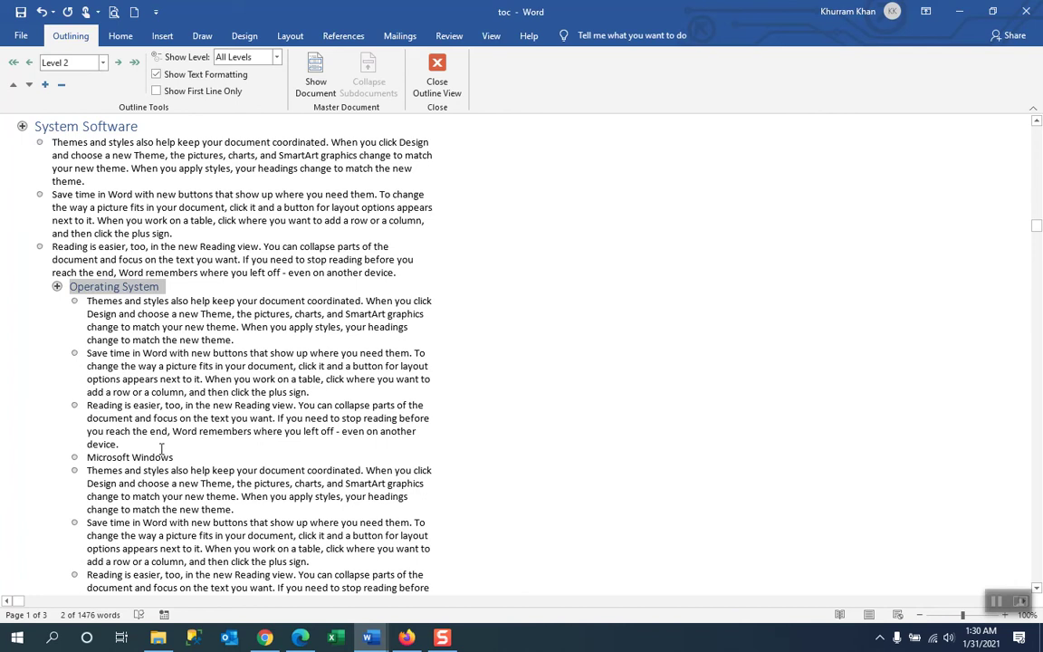
Assign outline Level 3 to the Microsoft Windows and Linux headings under Operating System.
drag(177, 456, 99, 457)
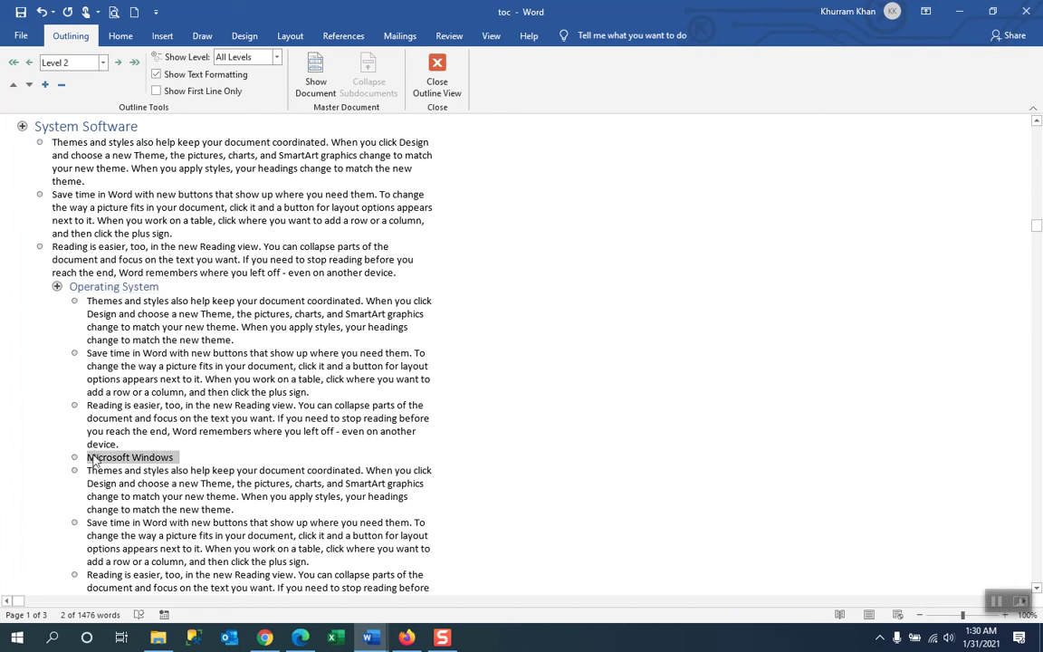
click(100, 62)
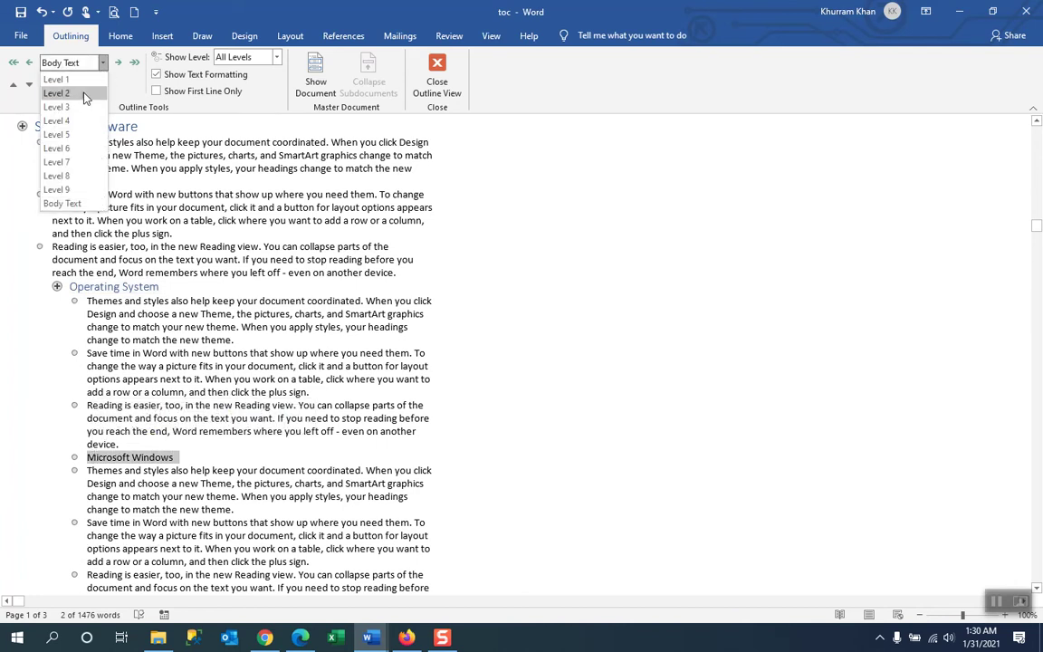
click(63, 107)
scroll(253, 344, down, 2)
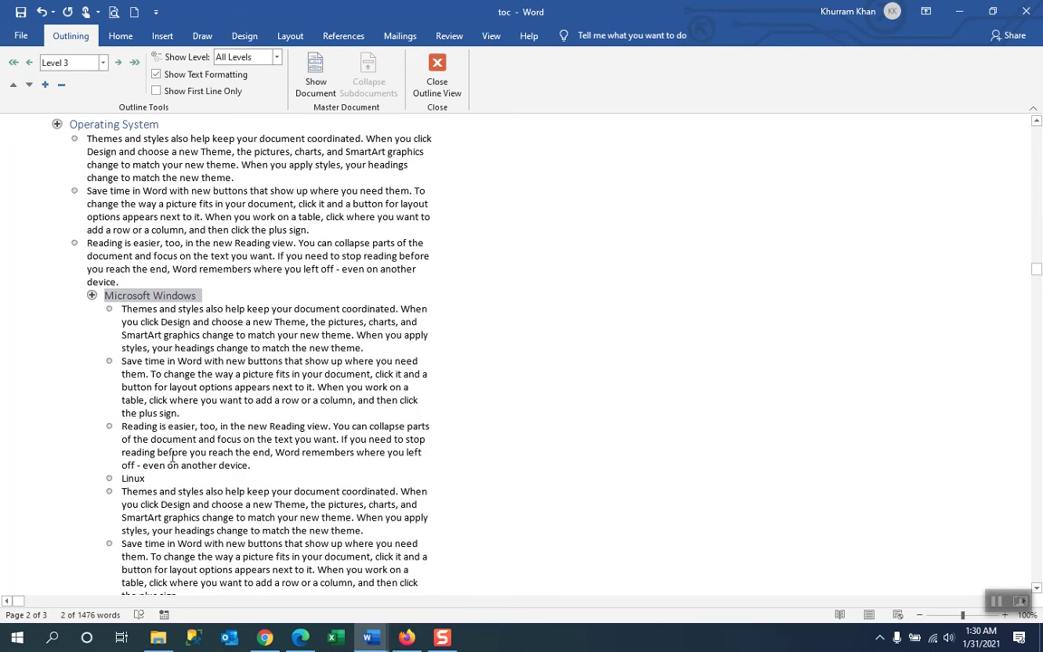
drag(166, 478, 121, 478)
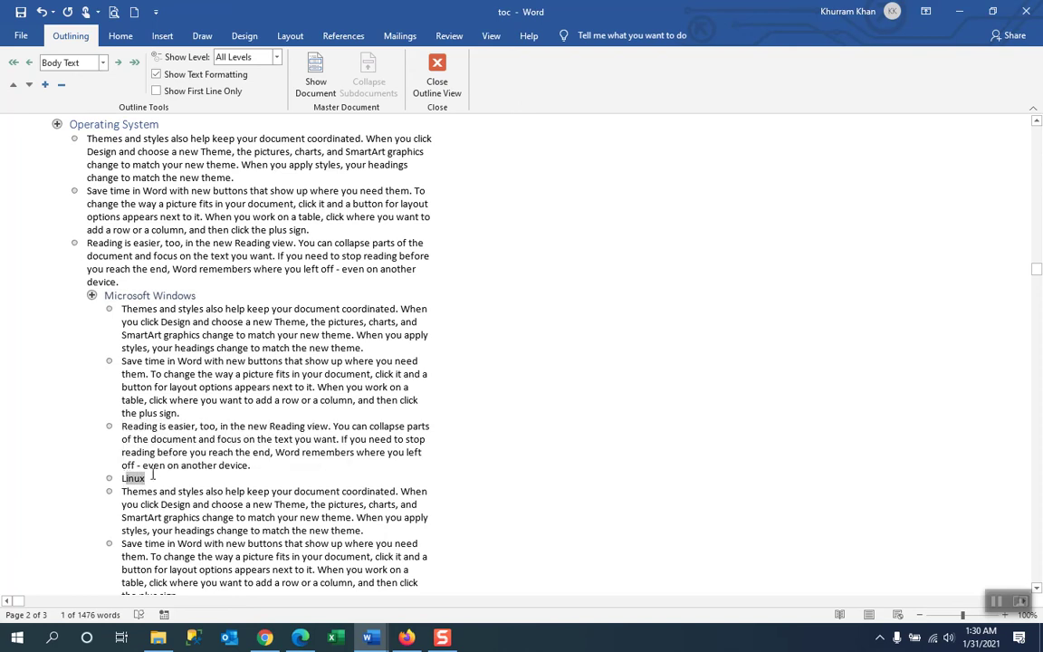
click(102, 63)
click(76, 108)
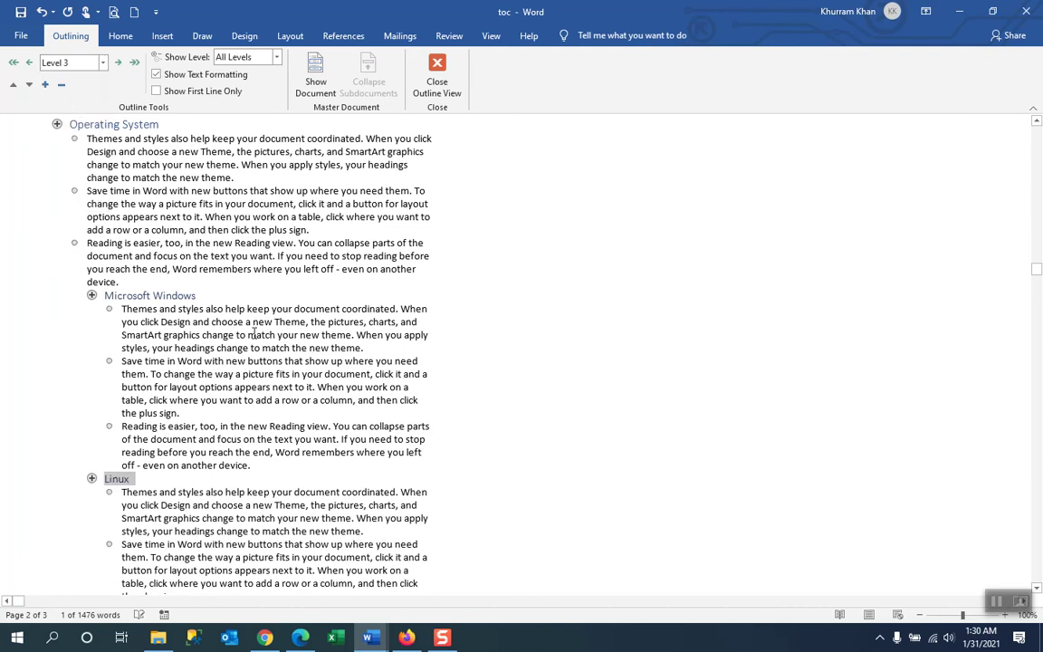
Assign outline Level 3 to the "Android and Apple's iOS." heading below the Linux section.
scroll(254, 333, down, 6)
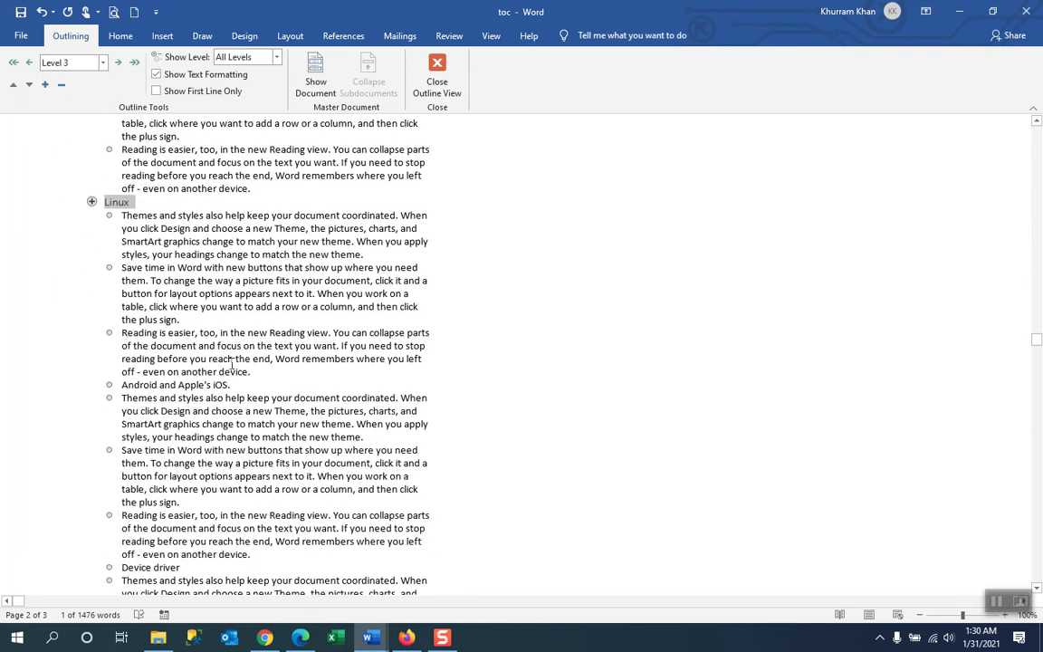
drag(255, 385, 121, 384)
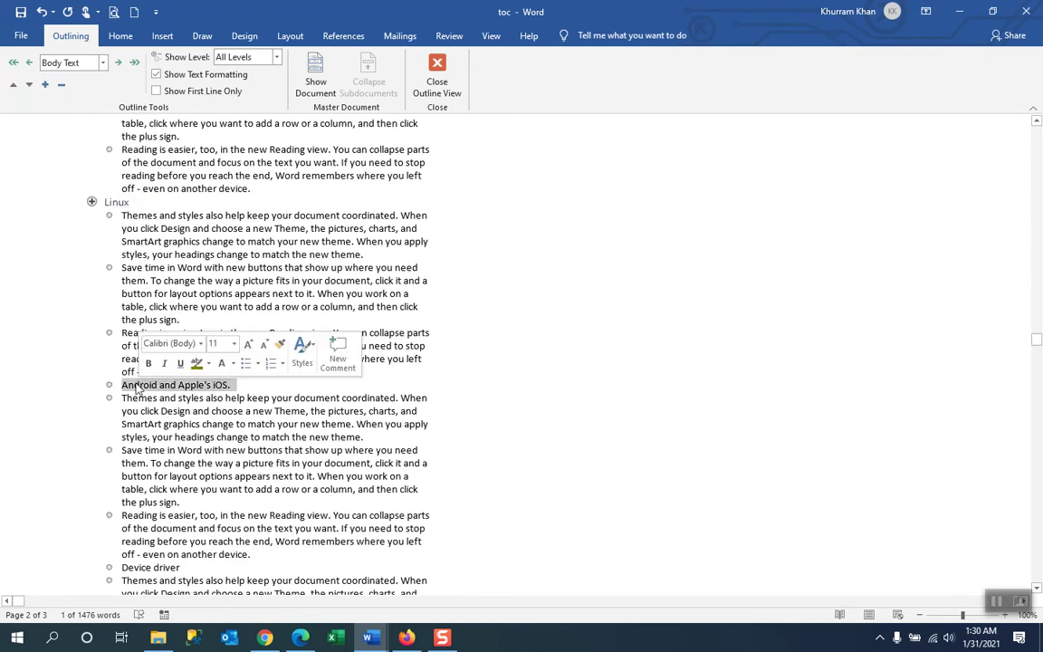
click(103, 62)
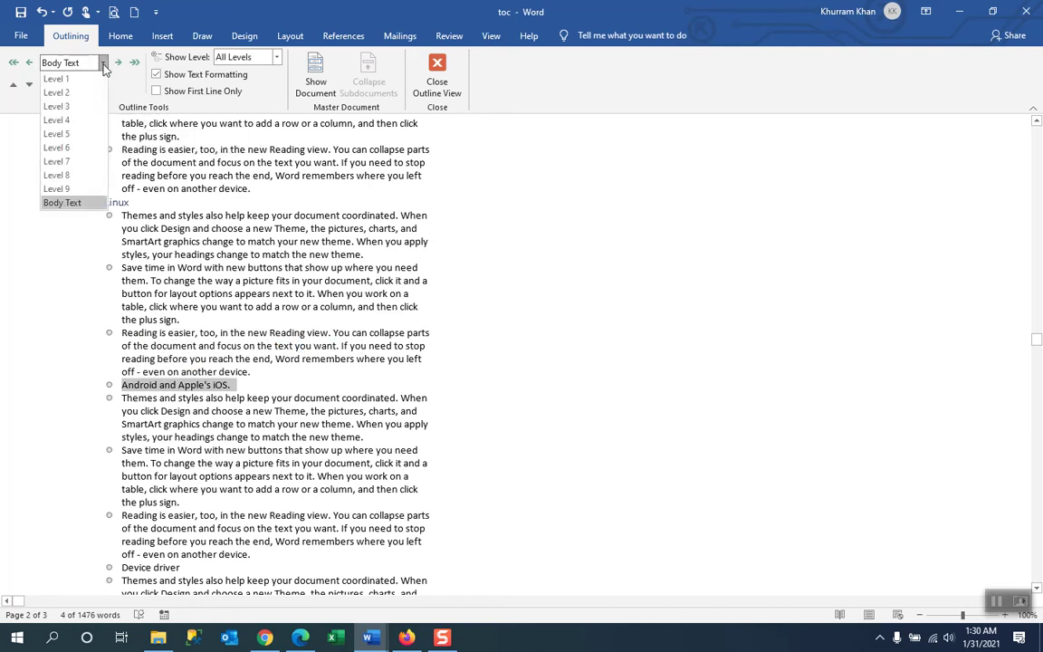
click(77, 108)
Assign outline Level 2 to the Firmware and Translator headings near the end of the document.
scroll(337, 310, down, 9)
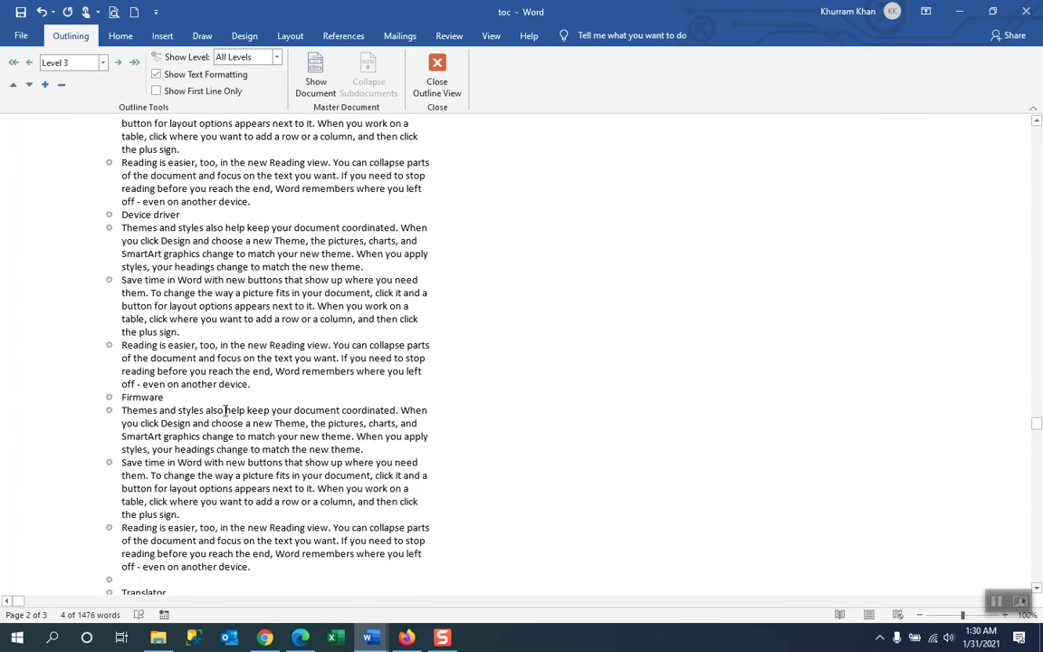
double_click(133, 396)
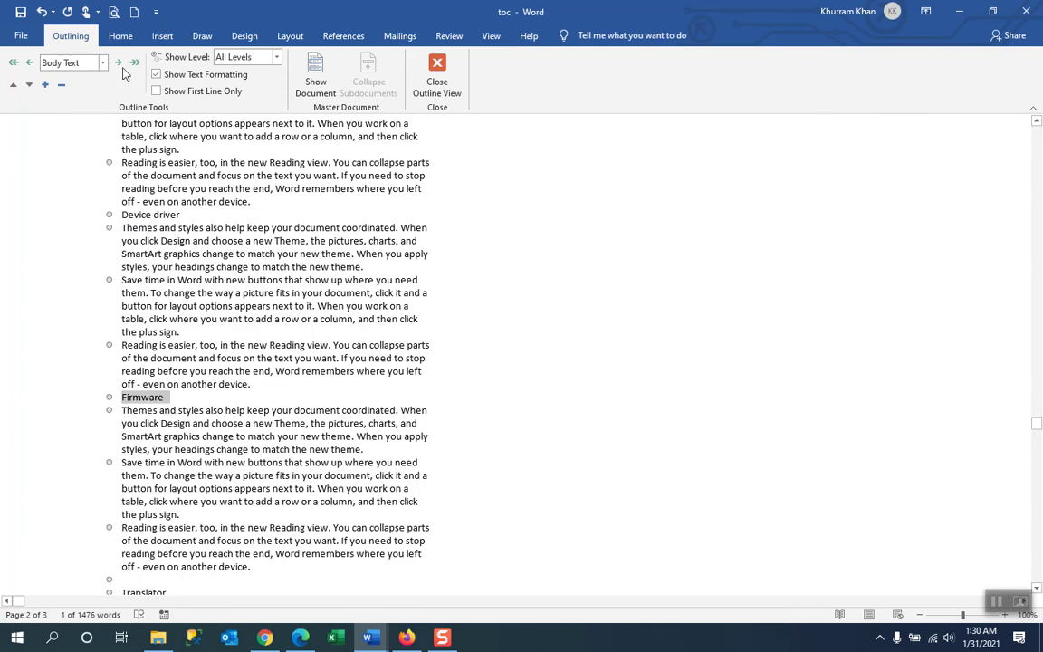
click(102, 62)
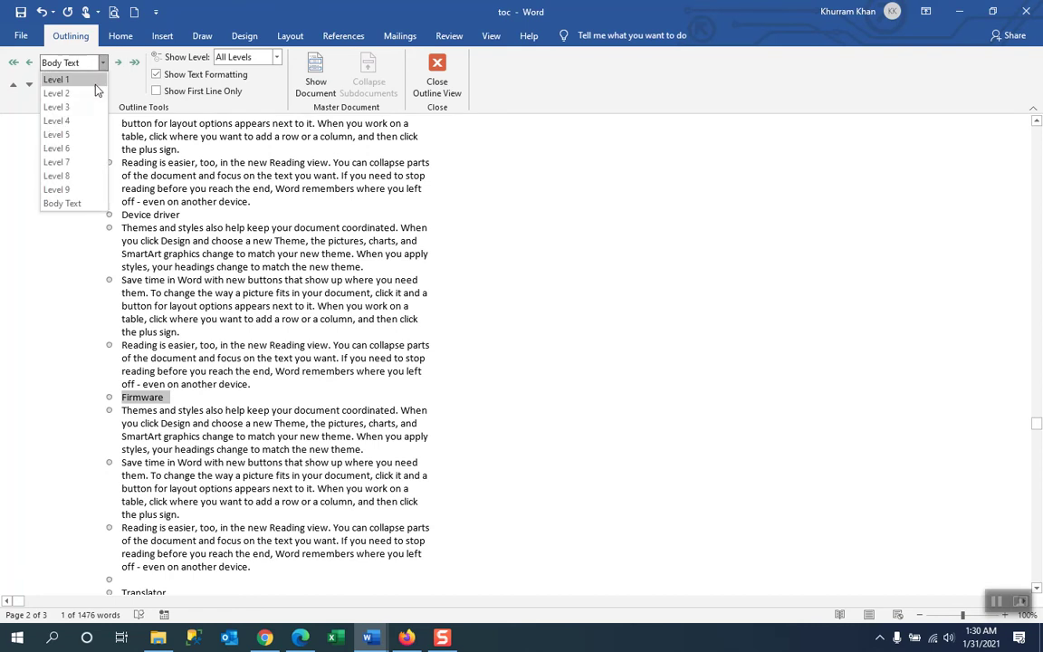
click(89, 94)
scroll(250, 368, down, 5)
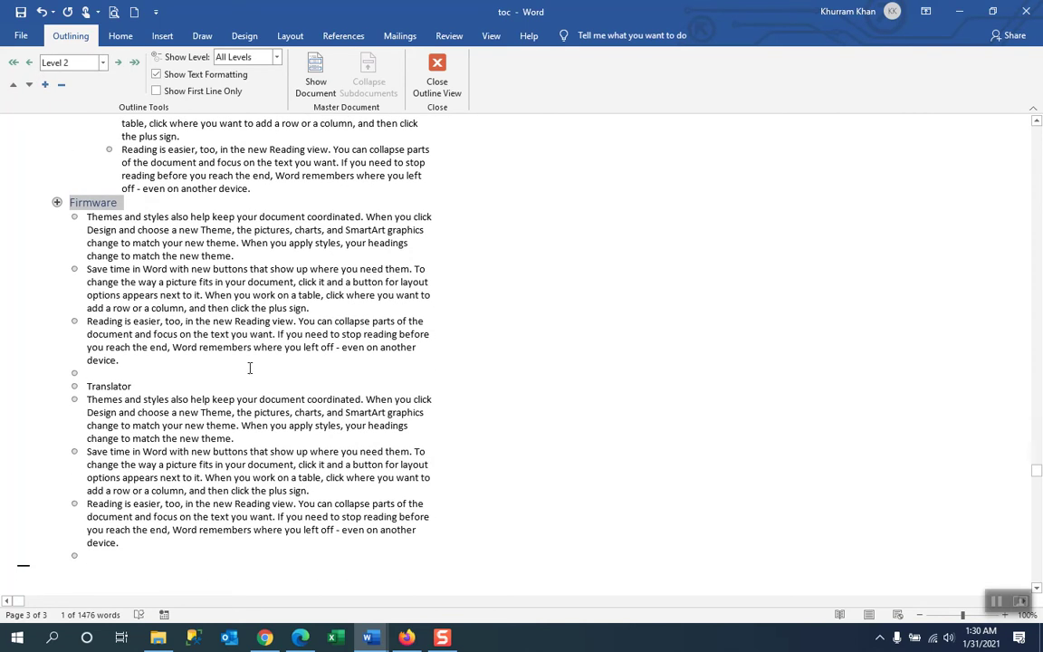
drag(132, 386, 92, 383)
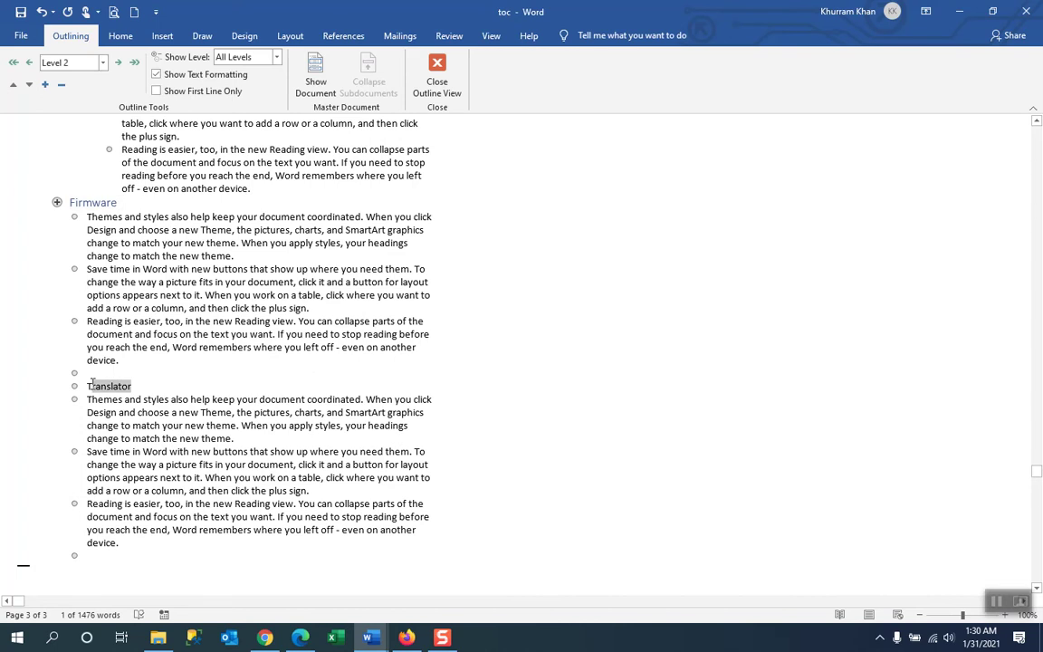
click(156, 385)
drag(154, 385, 87, 384)
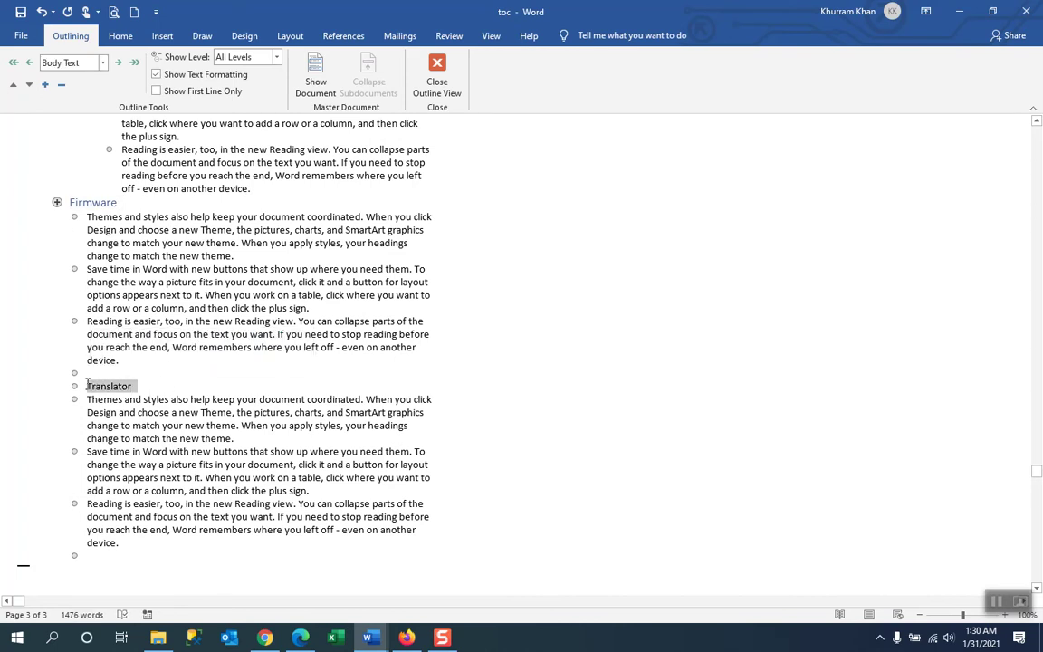
click(103, 68)
click(55, 91)
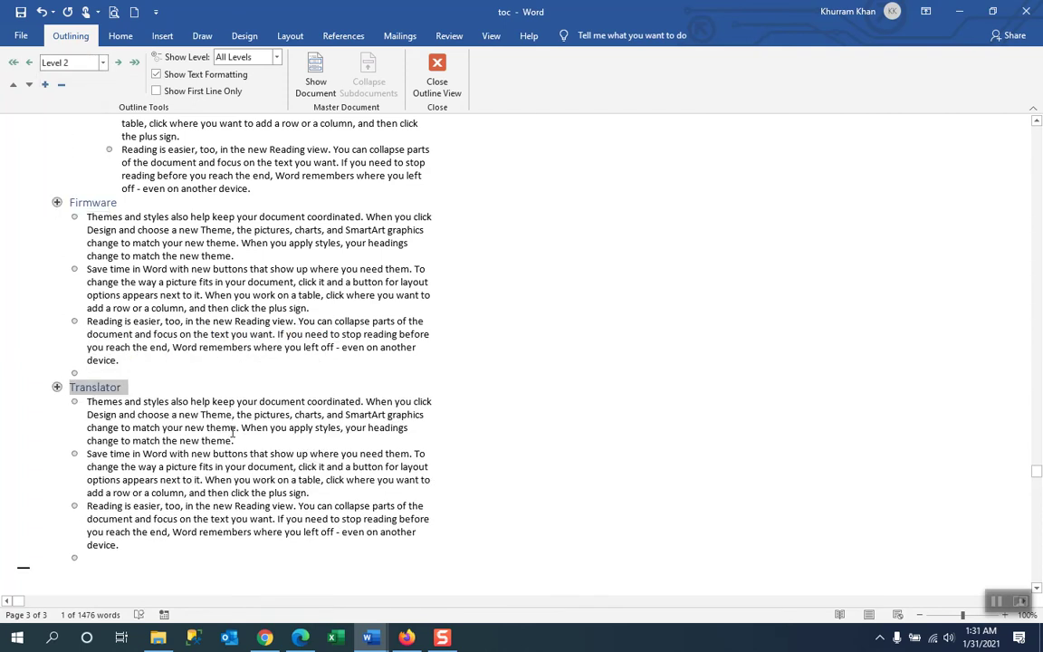
Collapse the body text under the Computer Software, Application Software and System Software headings so only the heading hierarchy shows.
scroll(232, 433, up, 20)
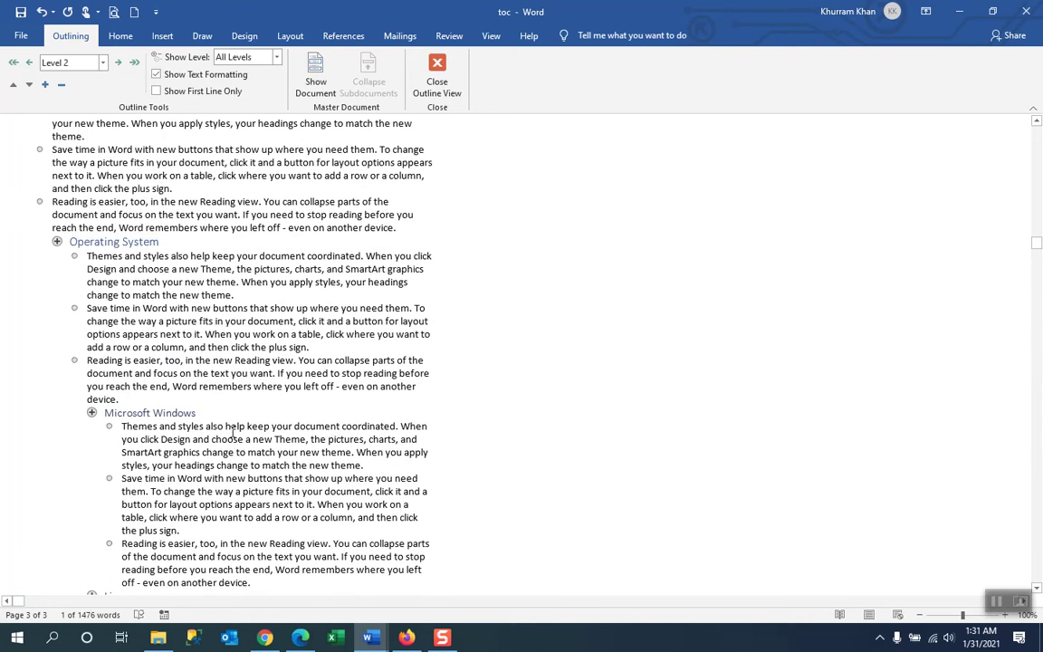
scroll(232, 432, up, 10)
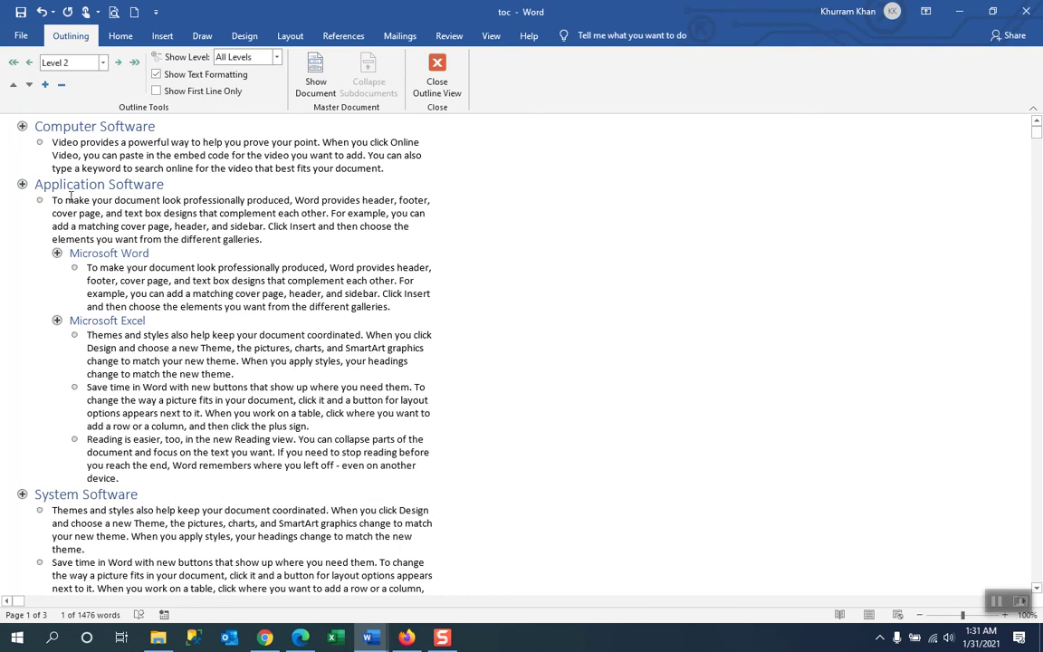
click(21, 126)
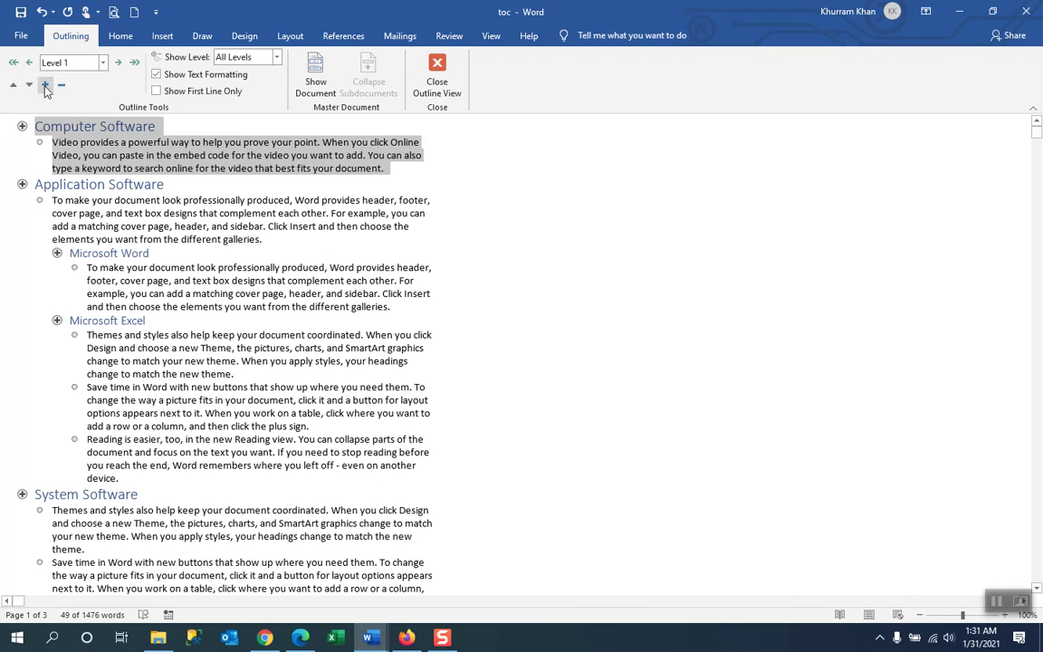
click(60, 85)
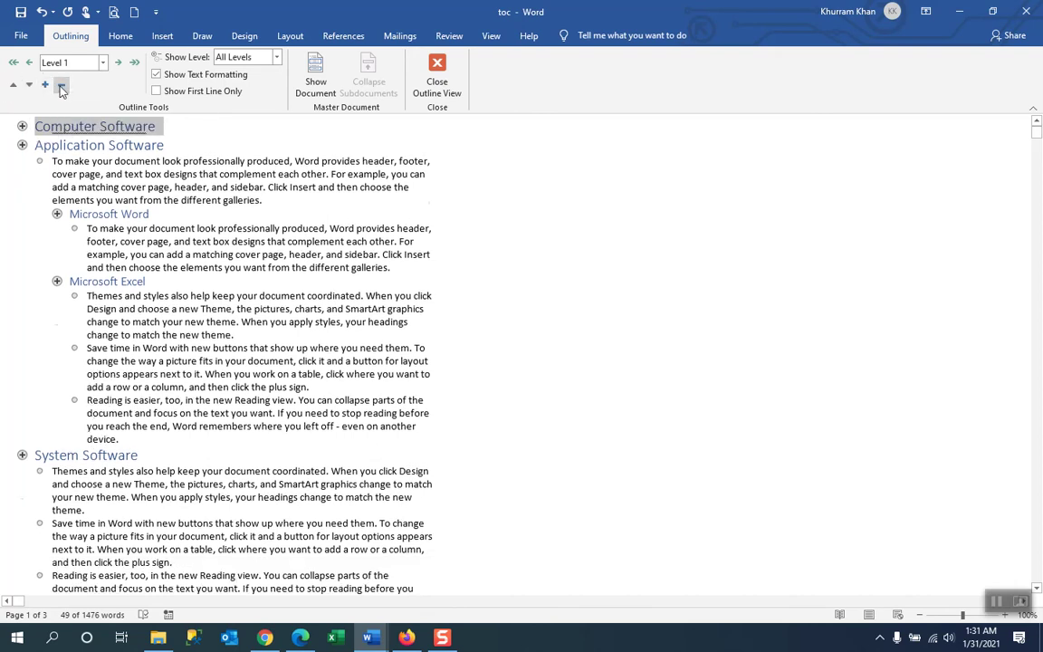
click(22, 145)
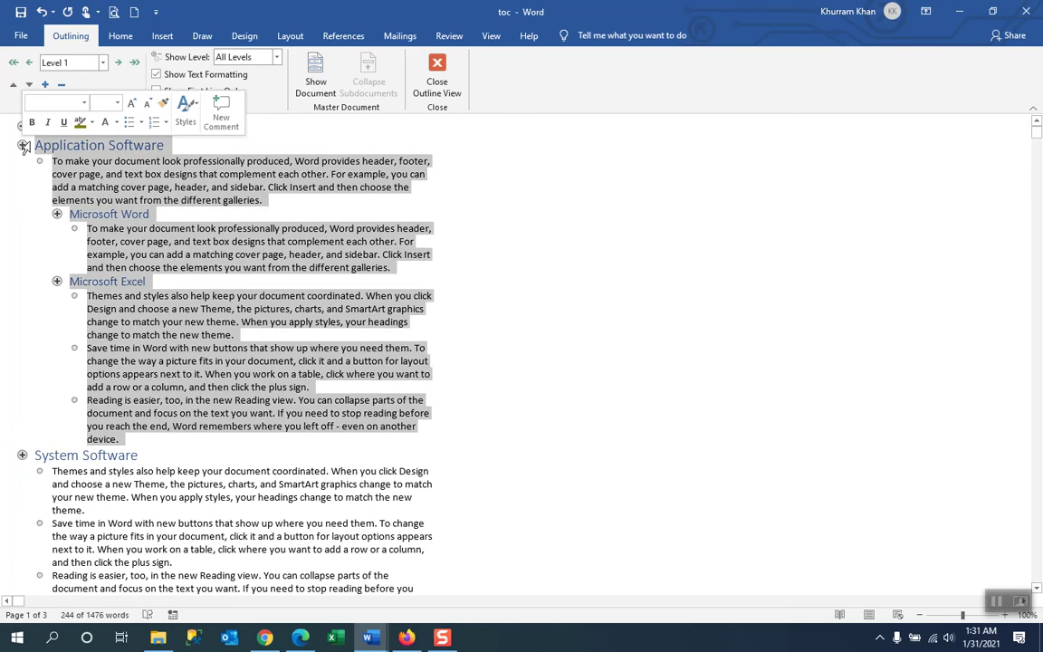
click(61, 85)
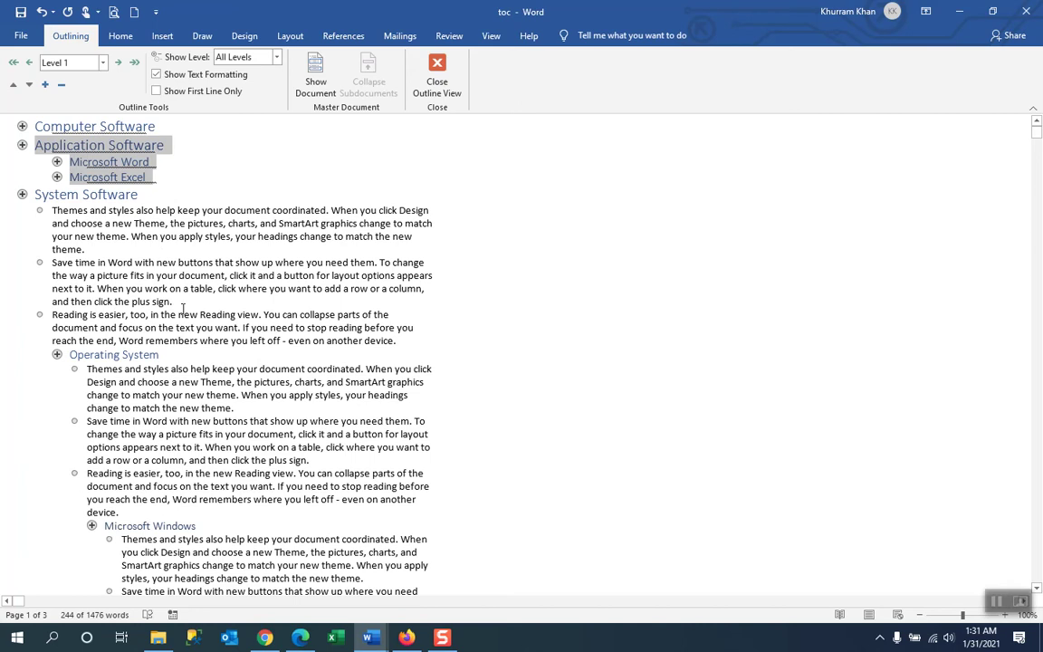
click(21, 193)
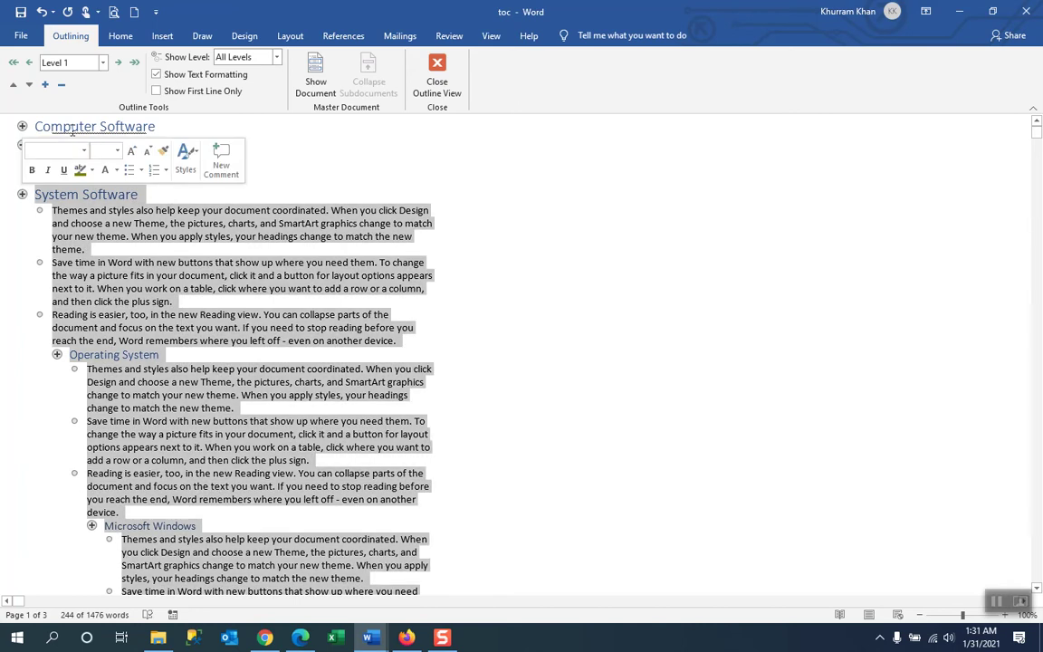
click(61, 86)
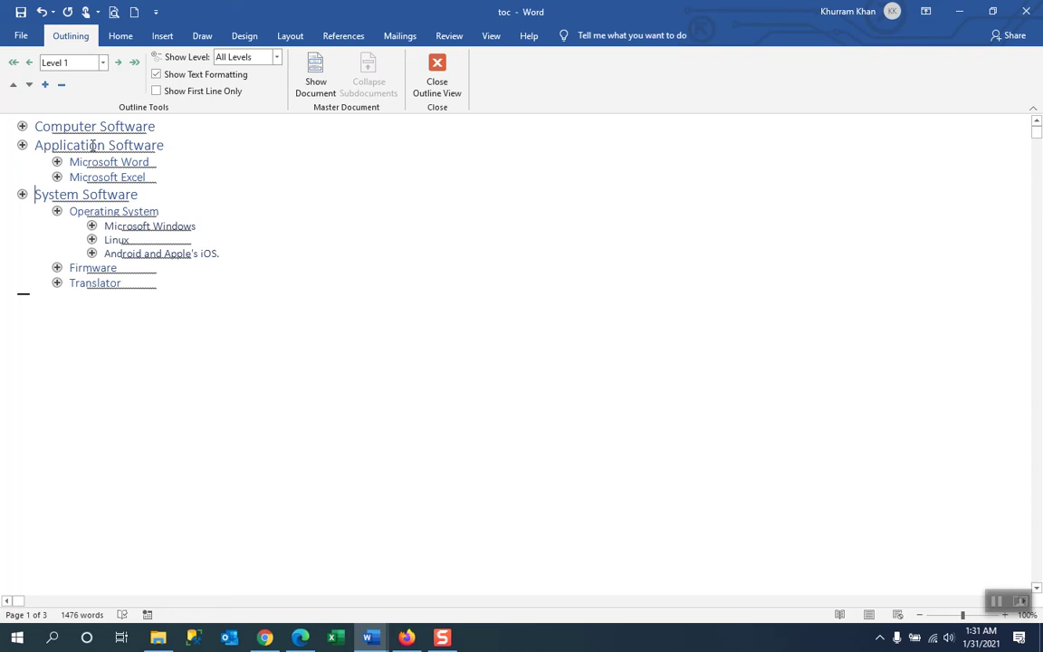
Expand the body text under the Linux heading and the whole System Software section.
click(92, 239)
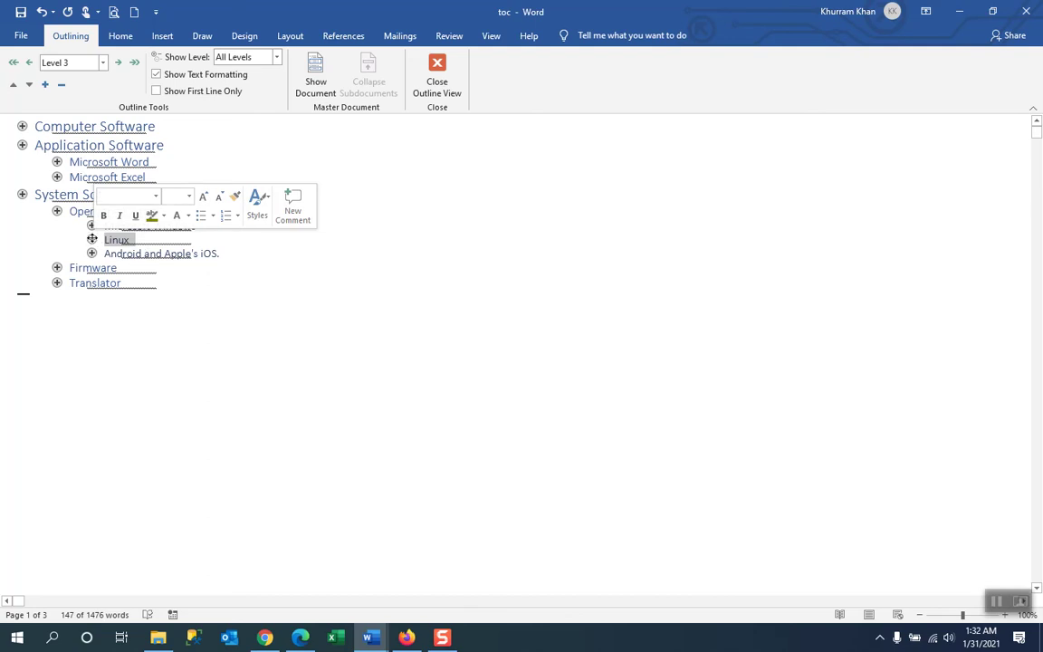
click(45, 86)
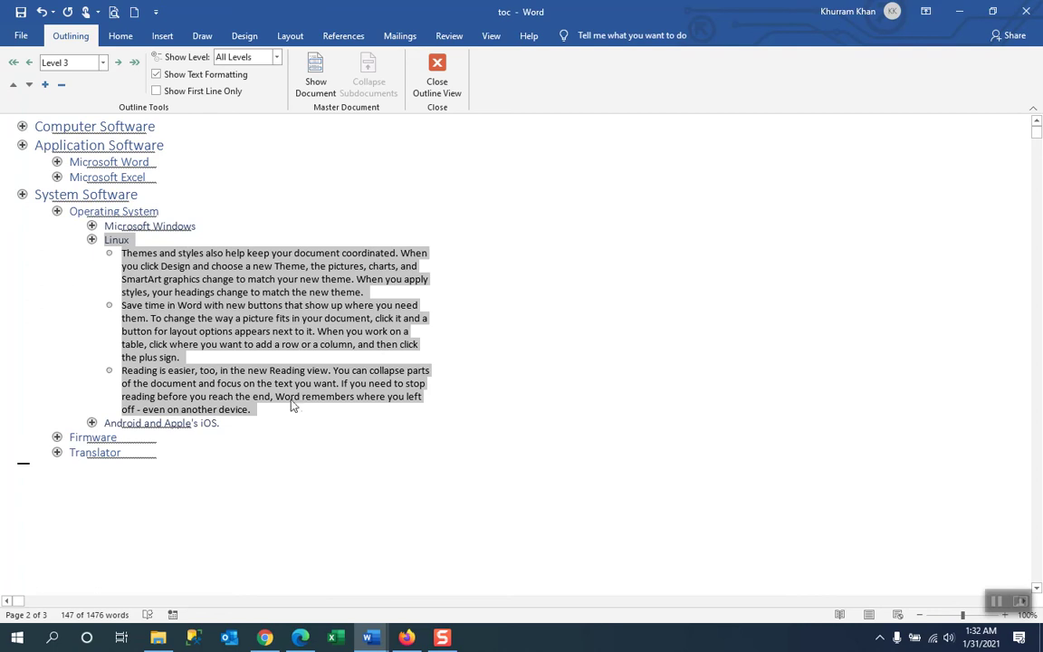
click(22, 126)
click(260, 170)
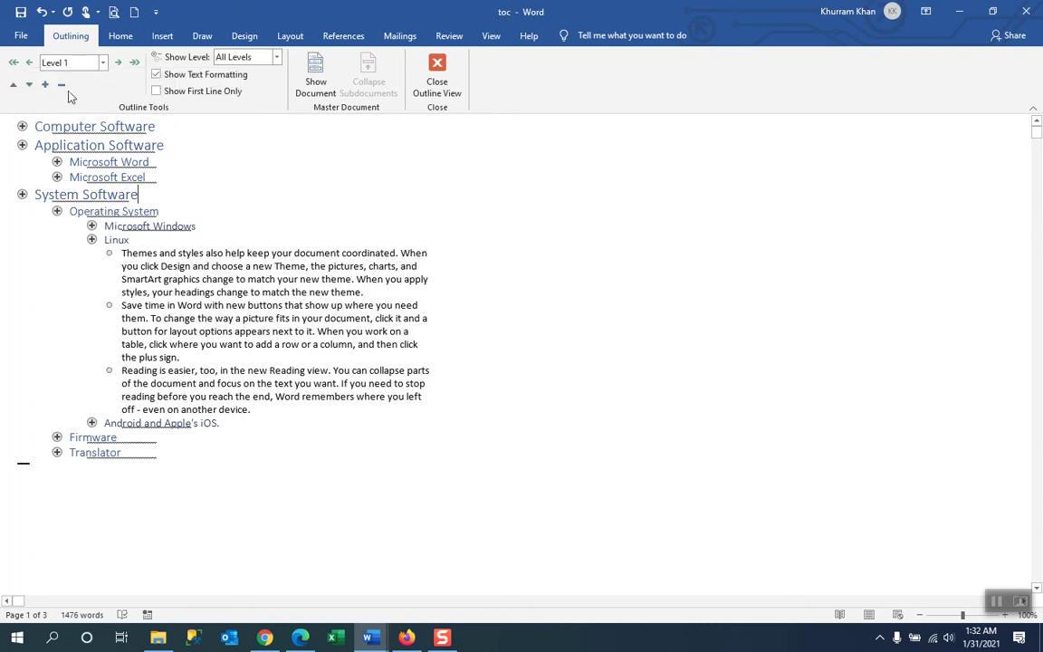
click(44, 85)
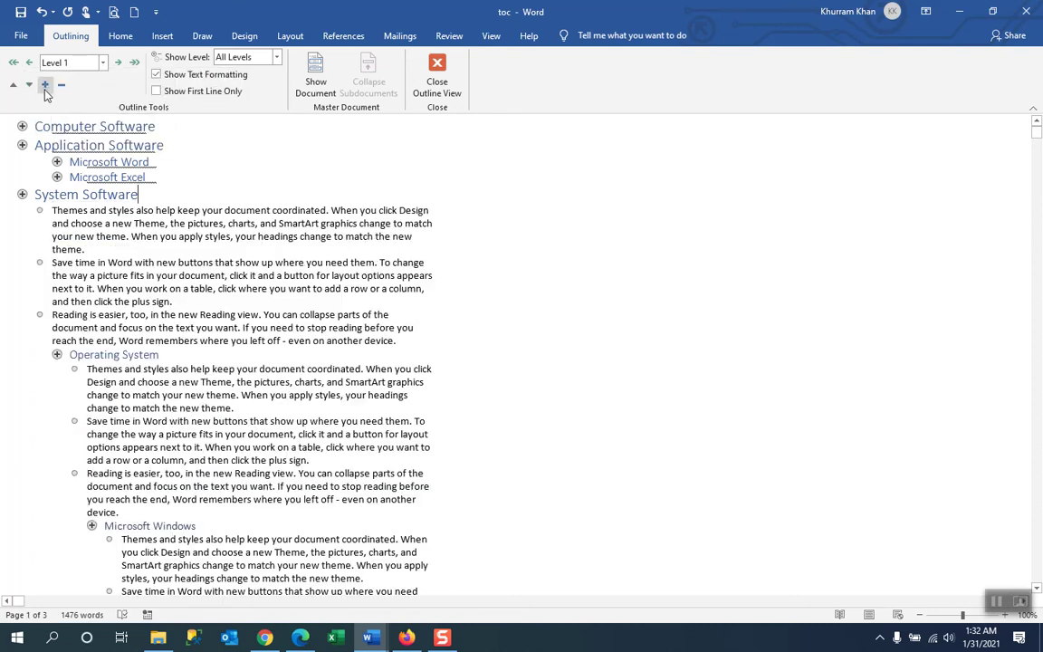
Expand the collapsed text under the Computer Software and Application Software headings.
click(21, 126)
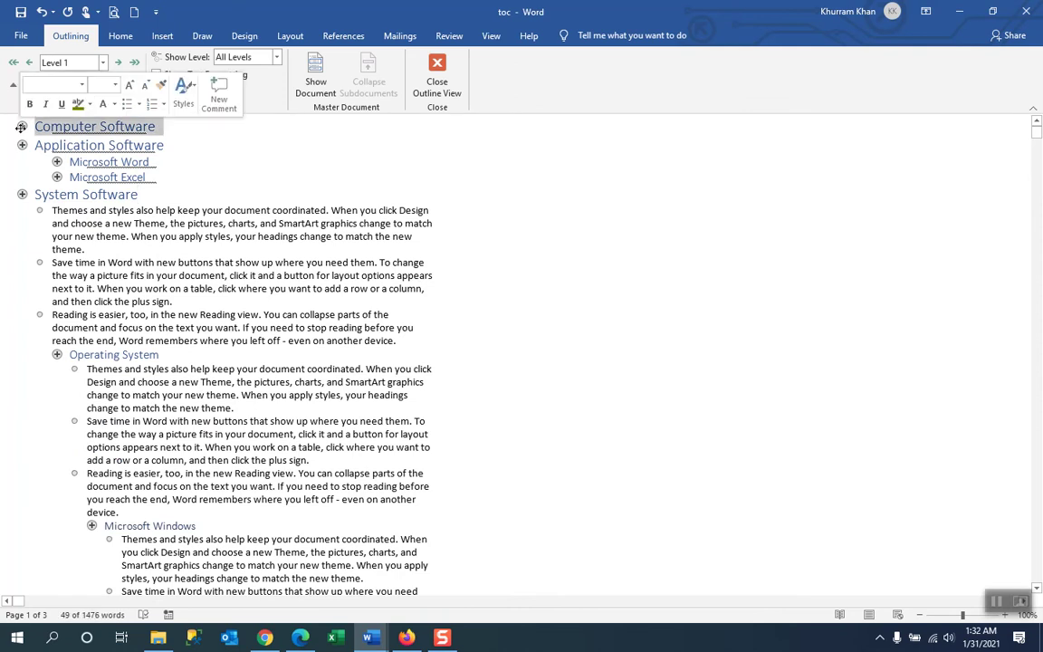
click(151, 162)
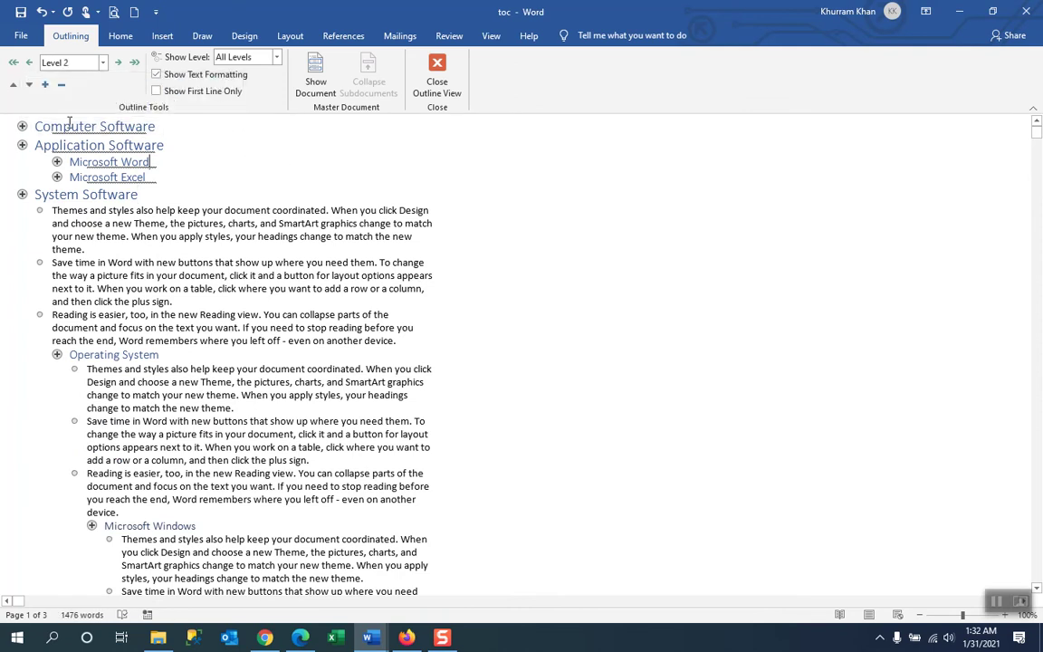
click(21, 127)
click(44, 85)
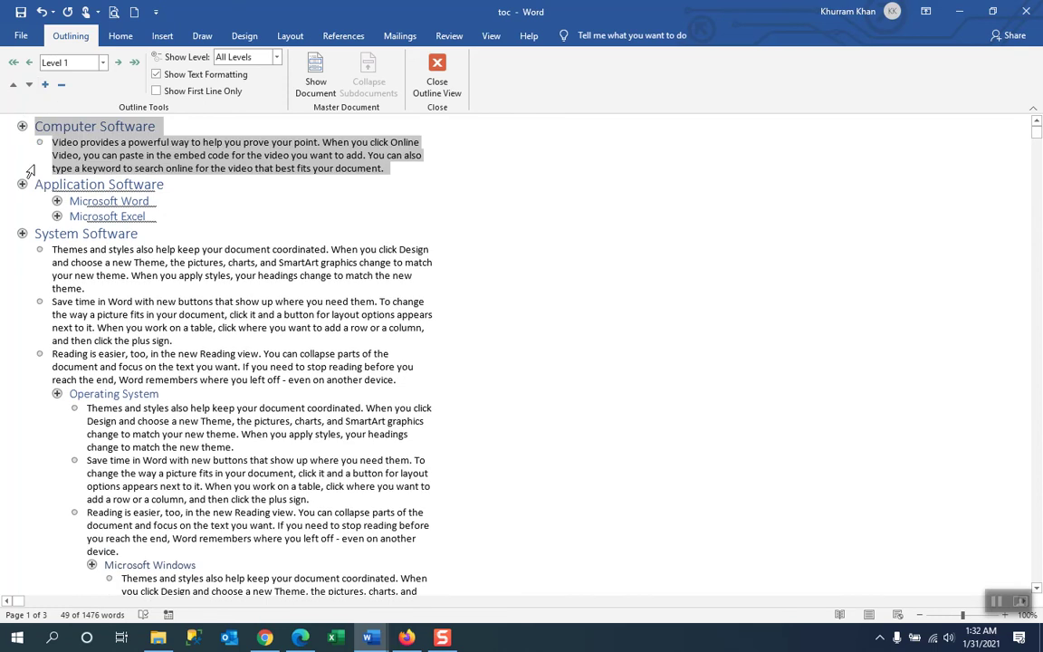
click(22, 184)
click(44, 86)
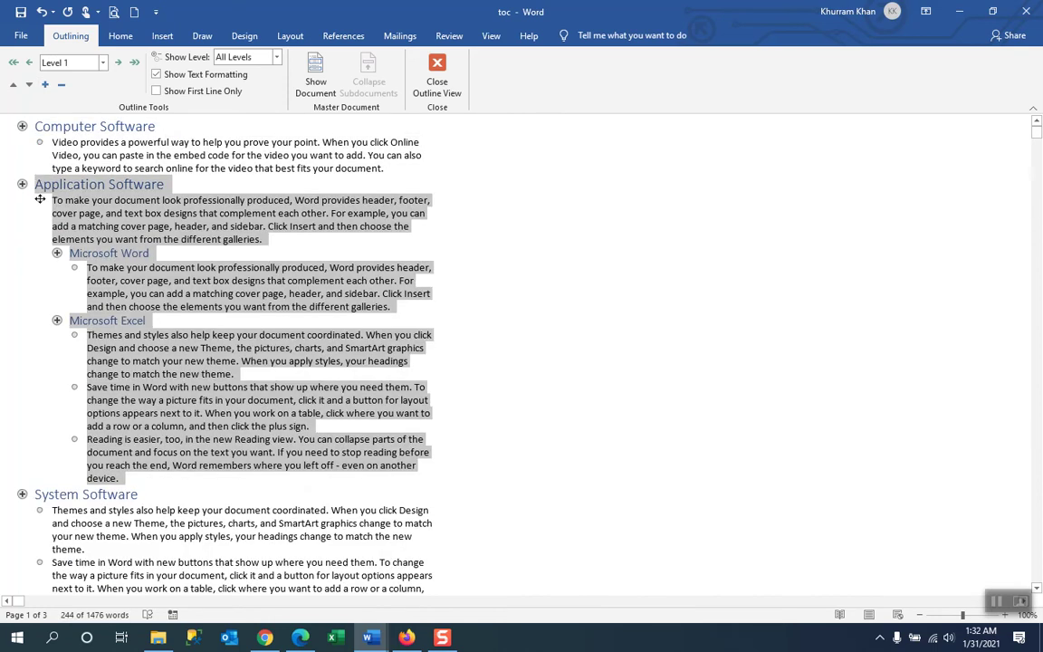
Close Outline view and look over the styled headings in the normal page layout.
scroll(530, 360, down, 4)
scroll(530, 359, up, 4)
click(435, 80)
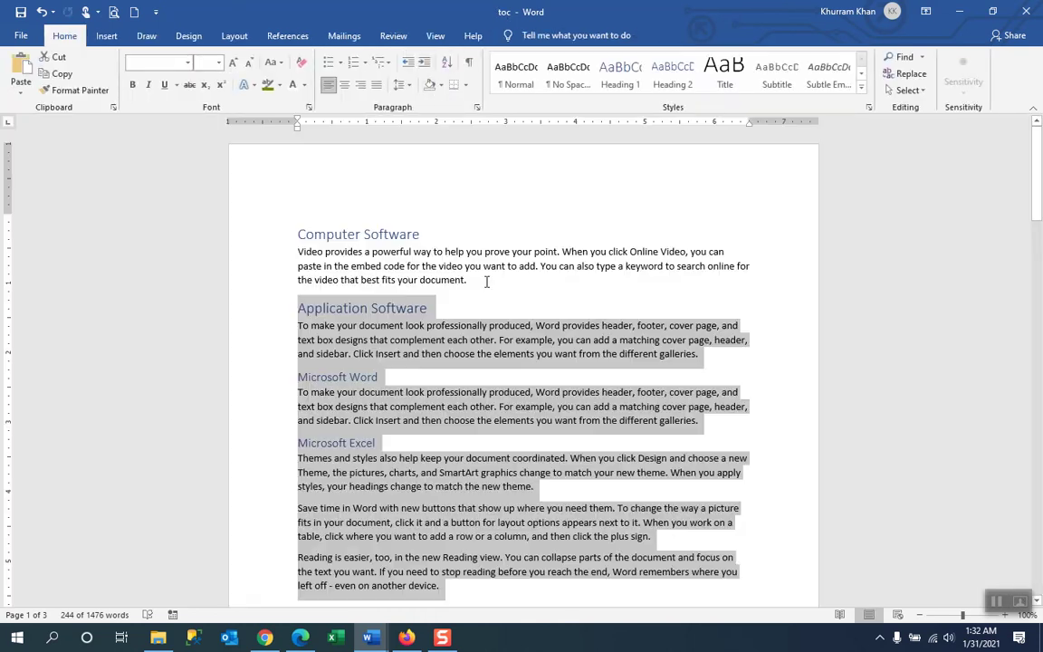
scroll(414, 345, down, 2)
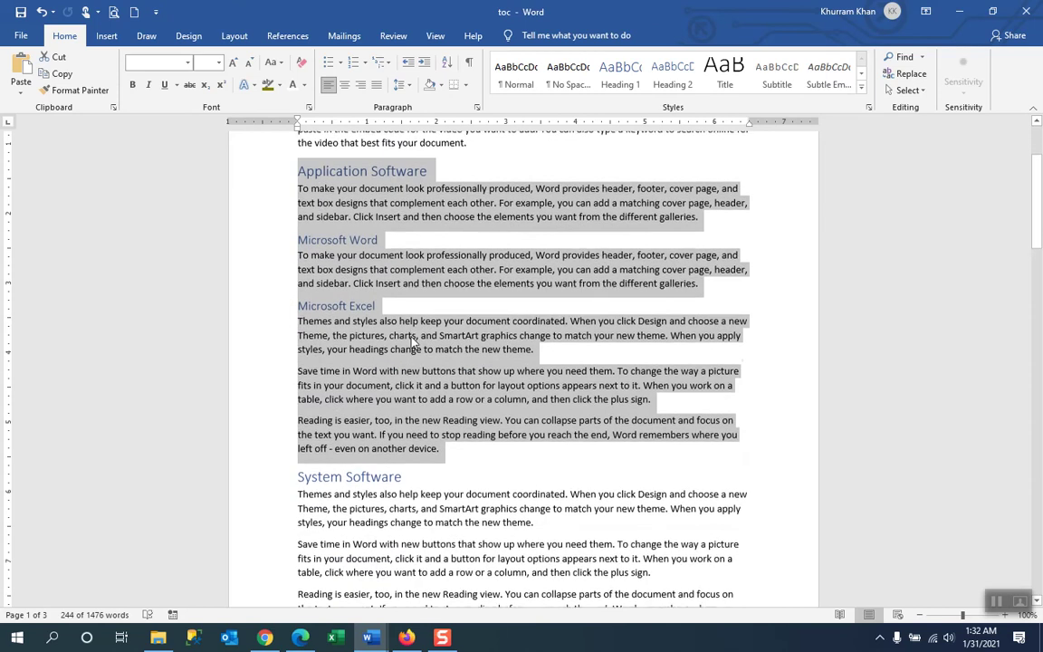
scroll(412, 339, down, 3)
scroll(409, 335, up, 3)
scroll(410, 335, up, 3)
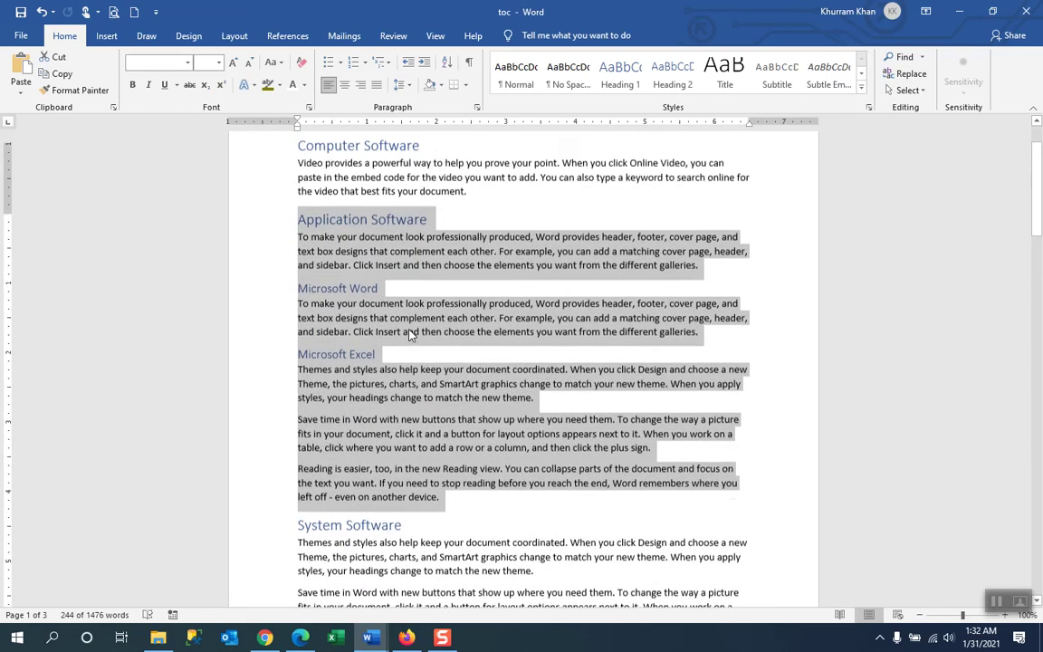
Insert the built-in Automatic Table 1 table of contents on the blank line above the Computer Software heading.
click(316, 217)
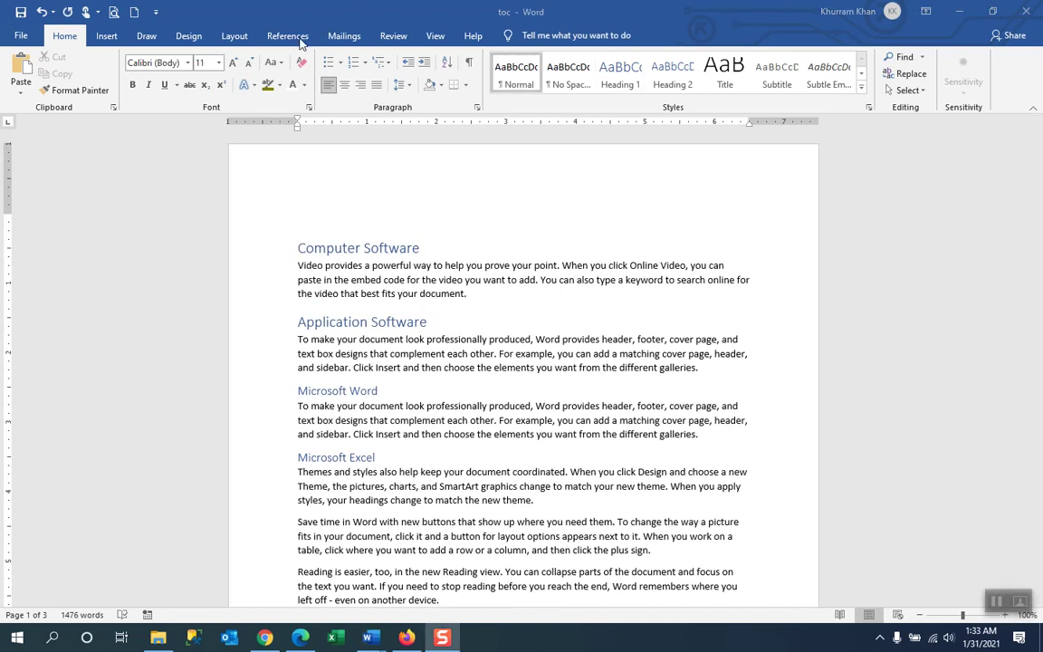
click(296, 41)
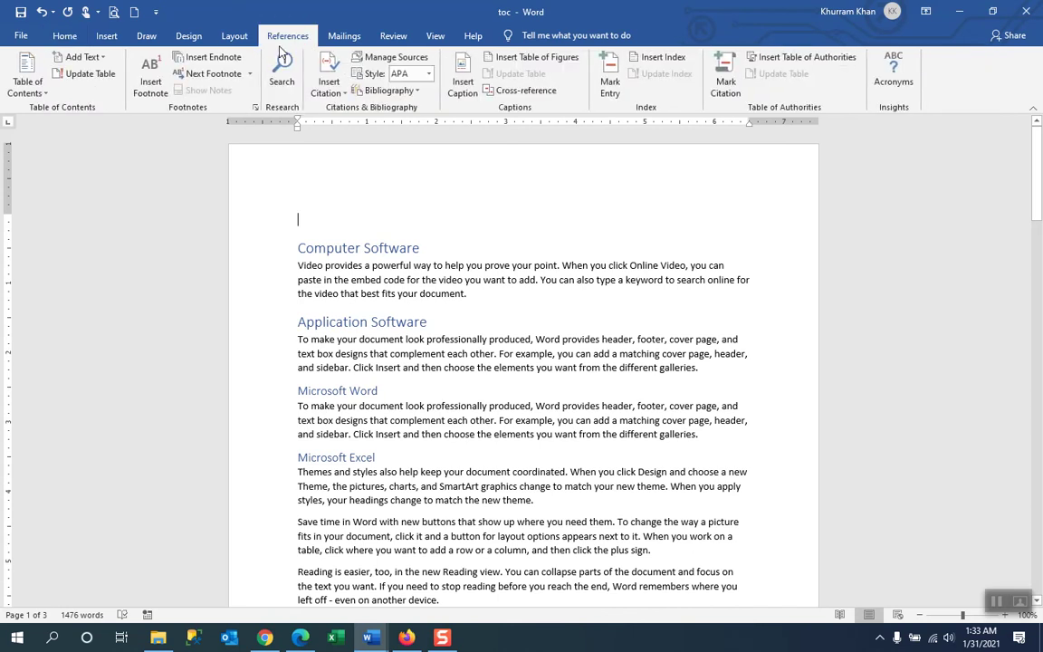
click(25, 94)
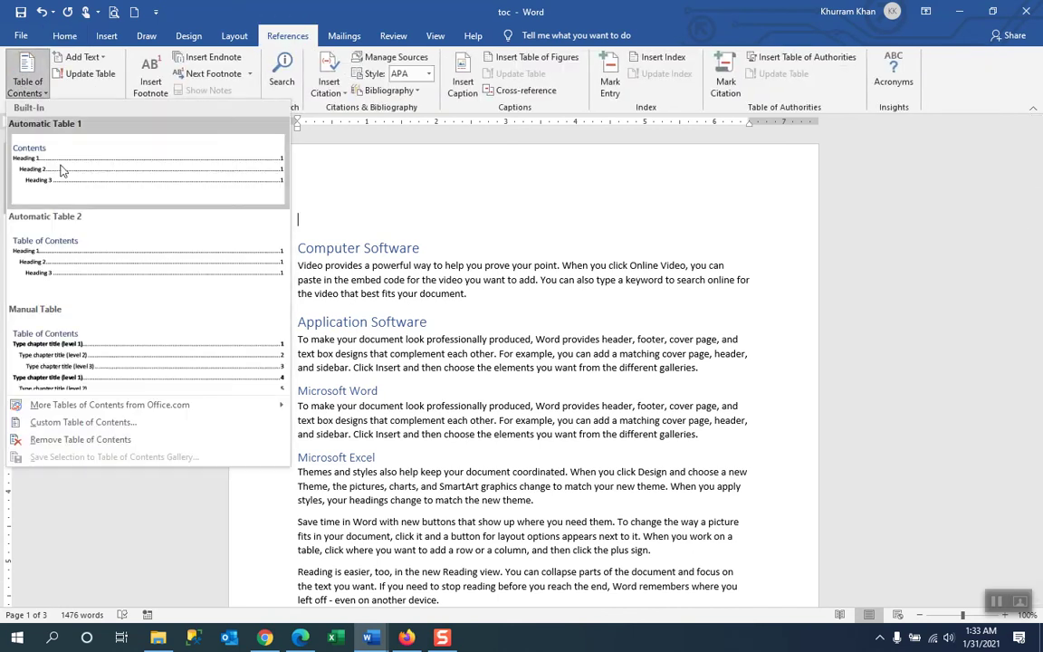
click(61, 170)
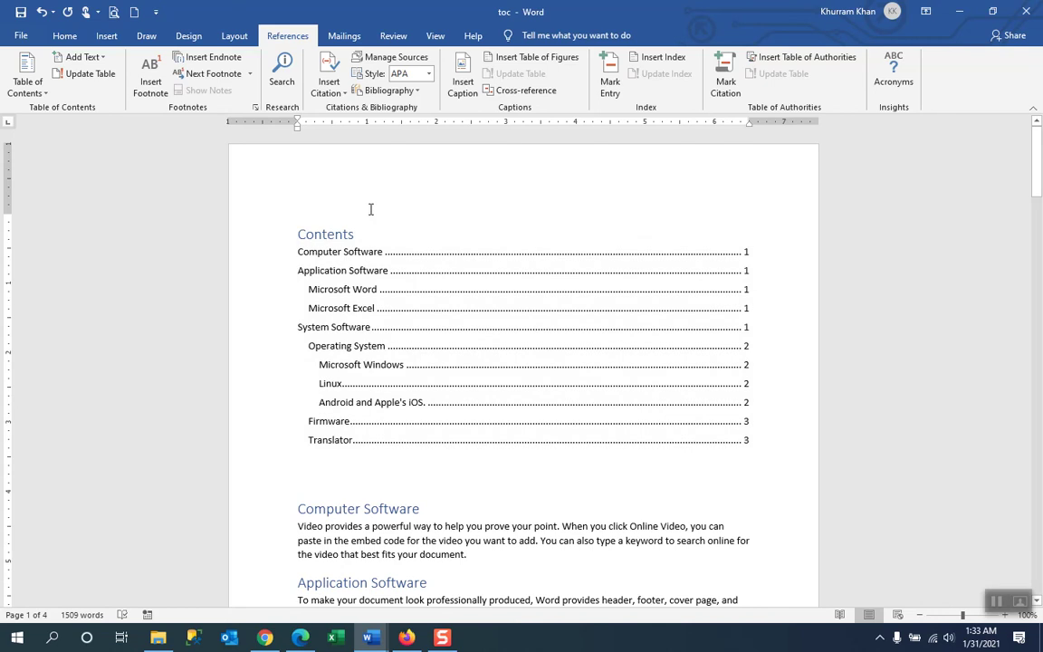